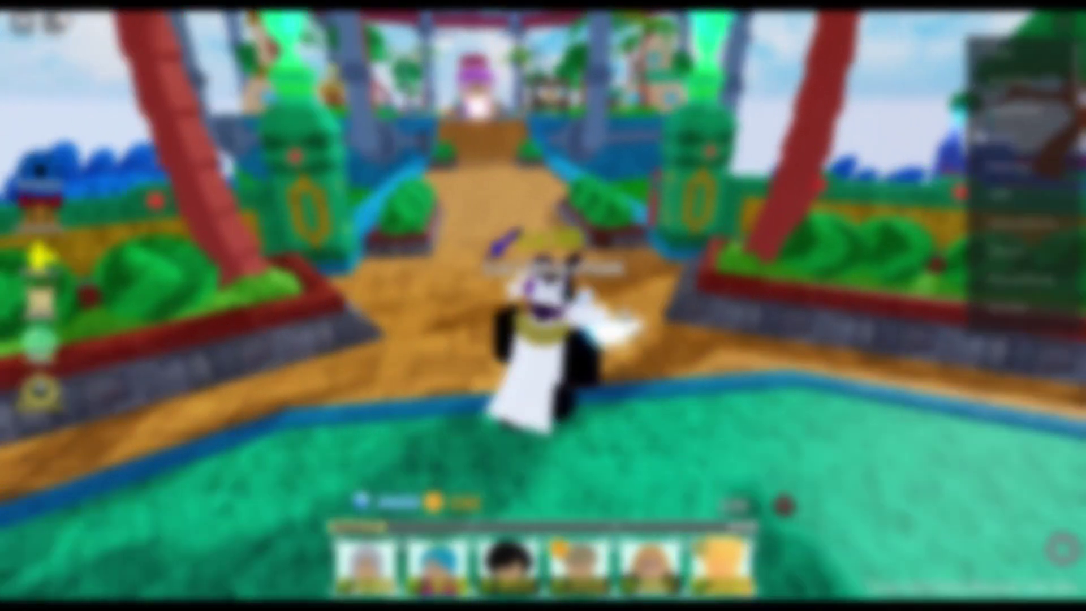
key(w)
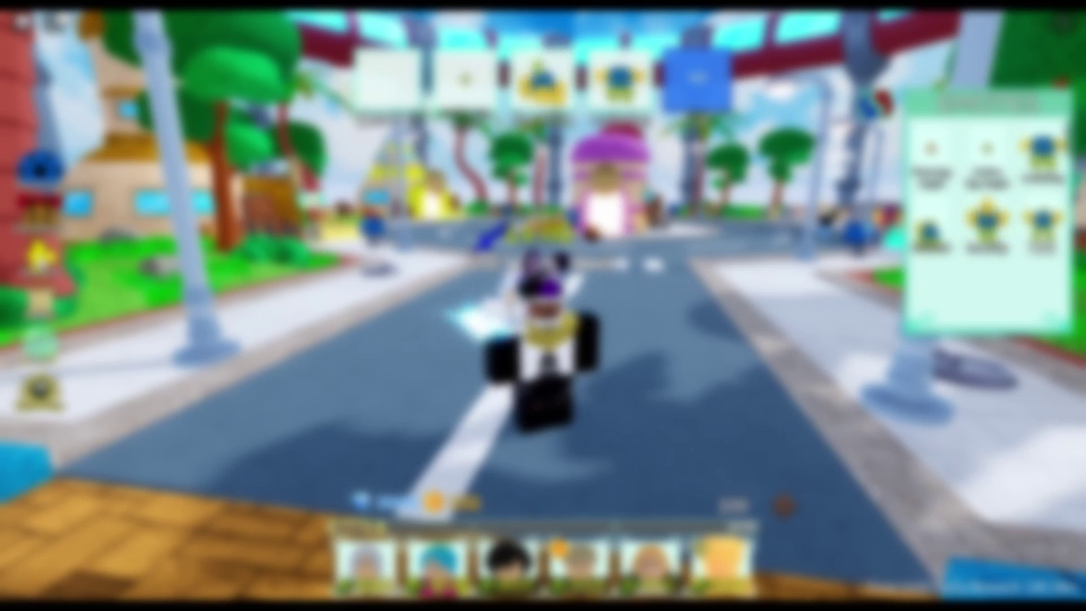
key(w)
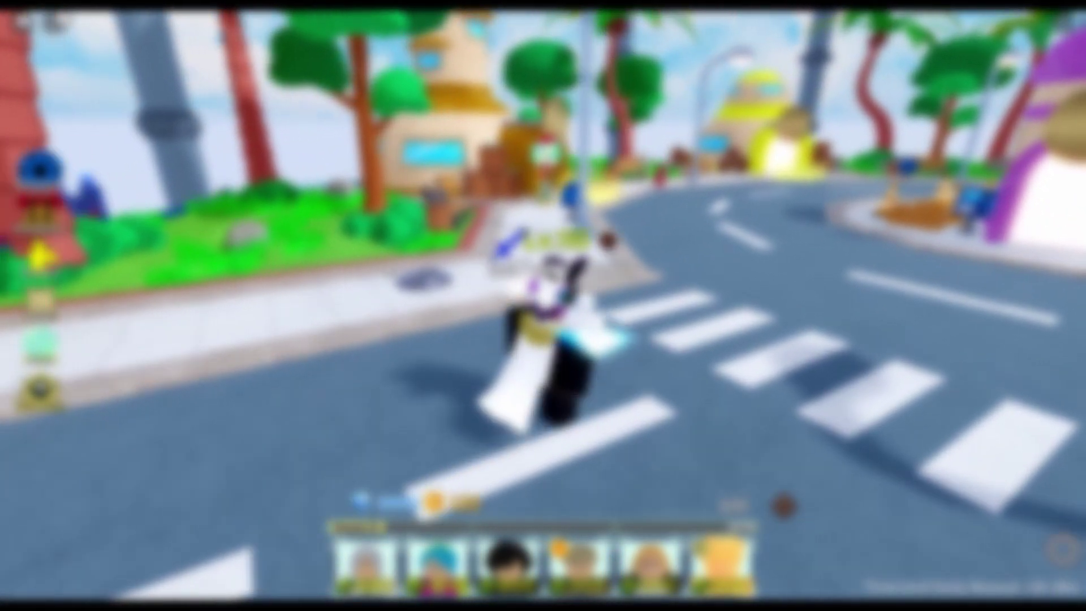
key(w)
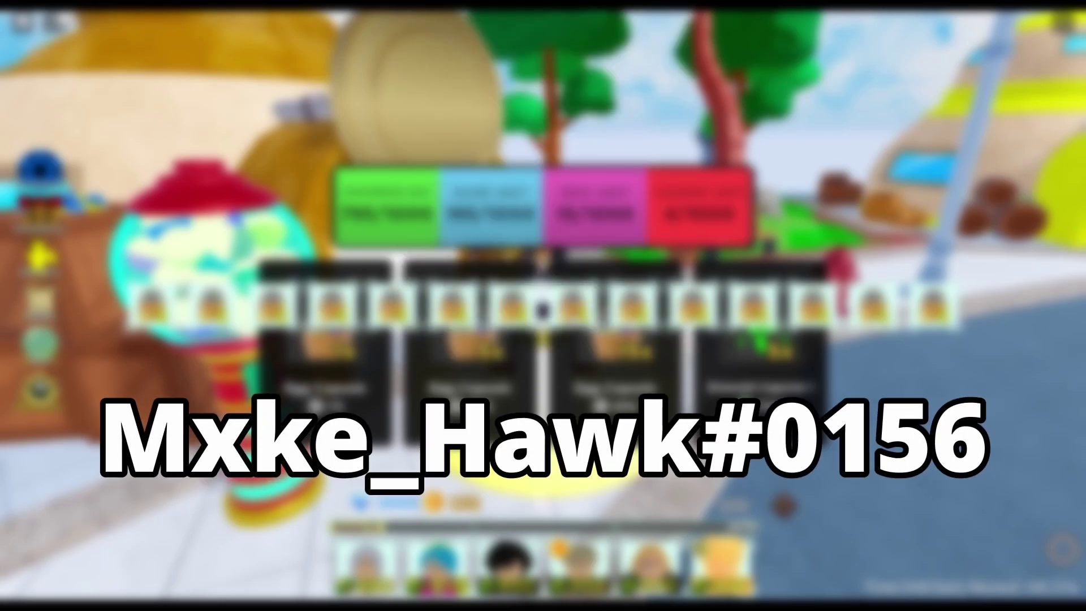
key(s)
key(d)
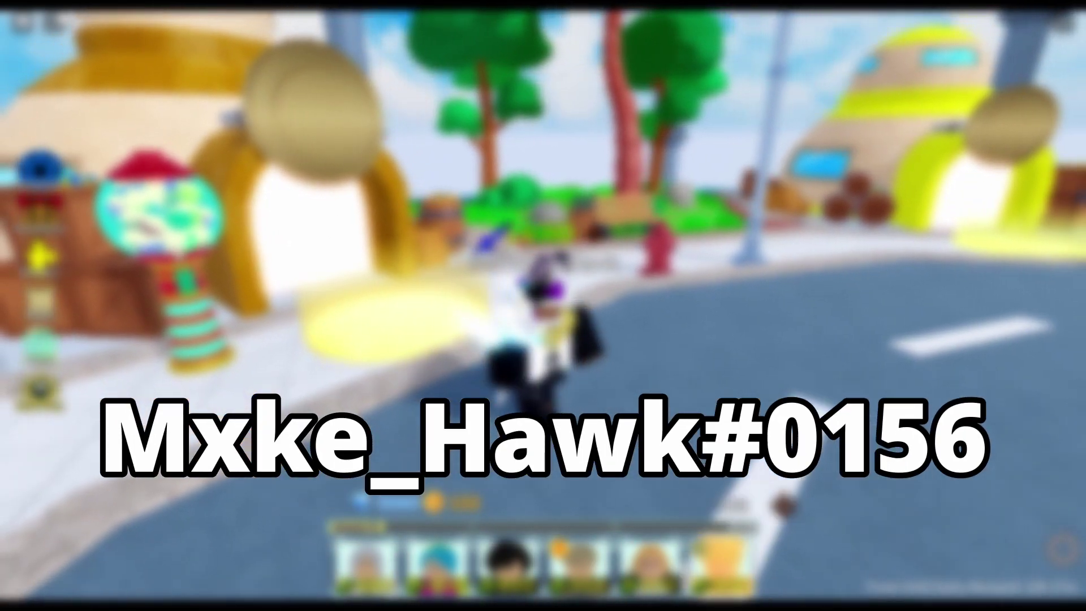
click(783, 505)
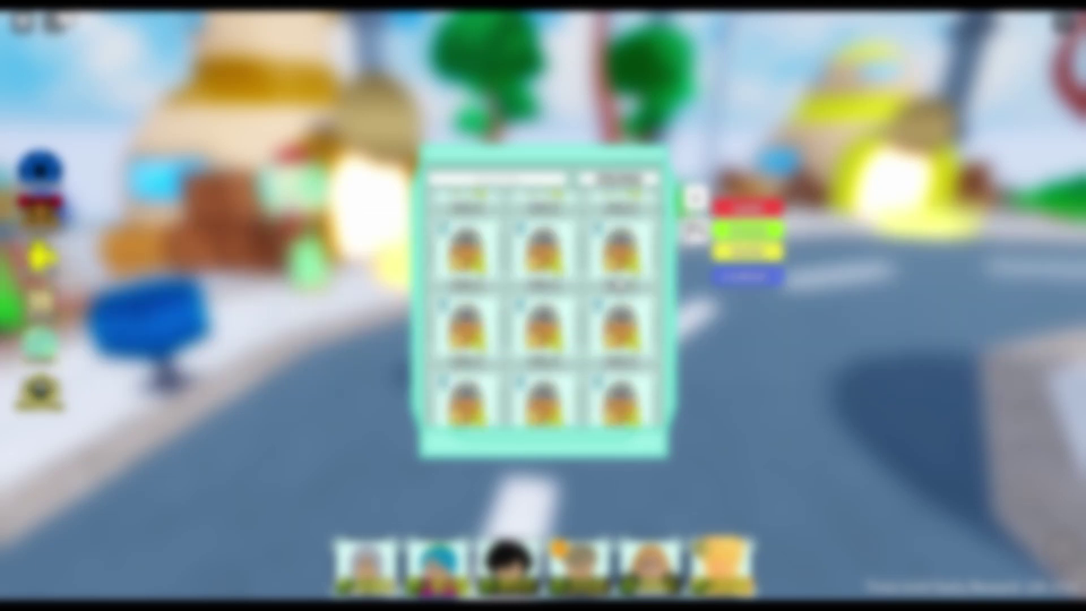
scroll(543, 306, down, 2)
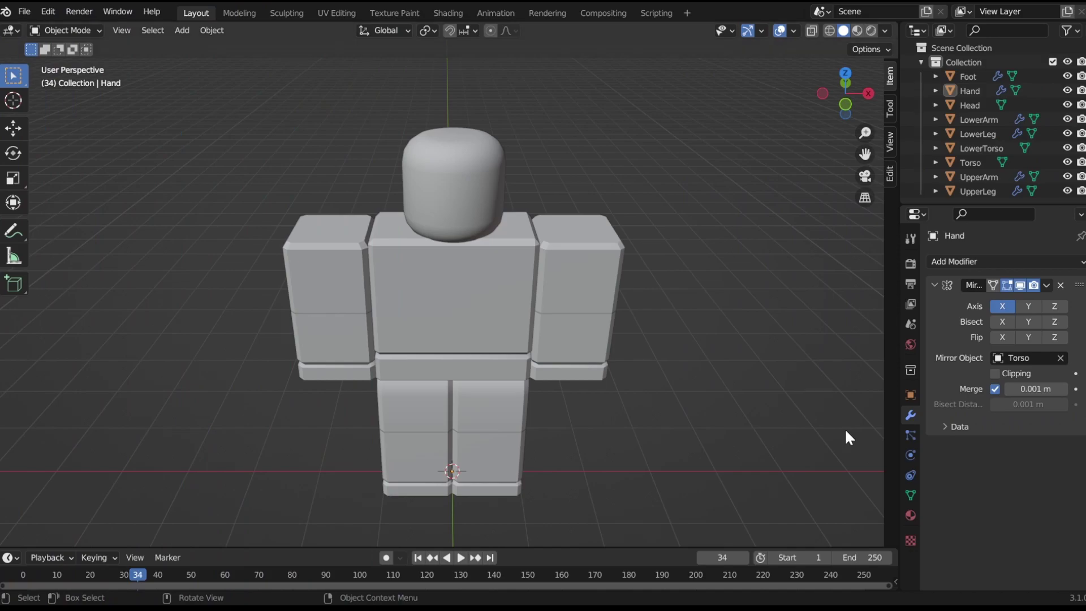
Hide the arm parts (Hand, LowerArm and UpperArm) while viewing the character from the front, and save the file.
click(846, 104)
click(853, 98)
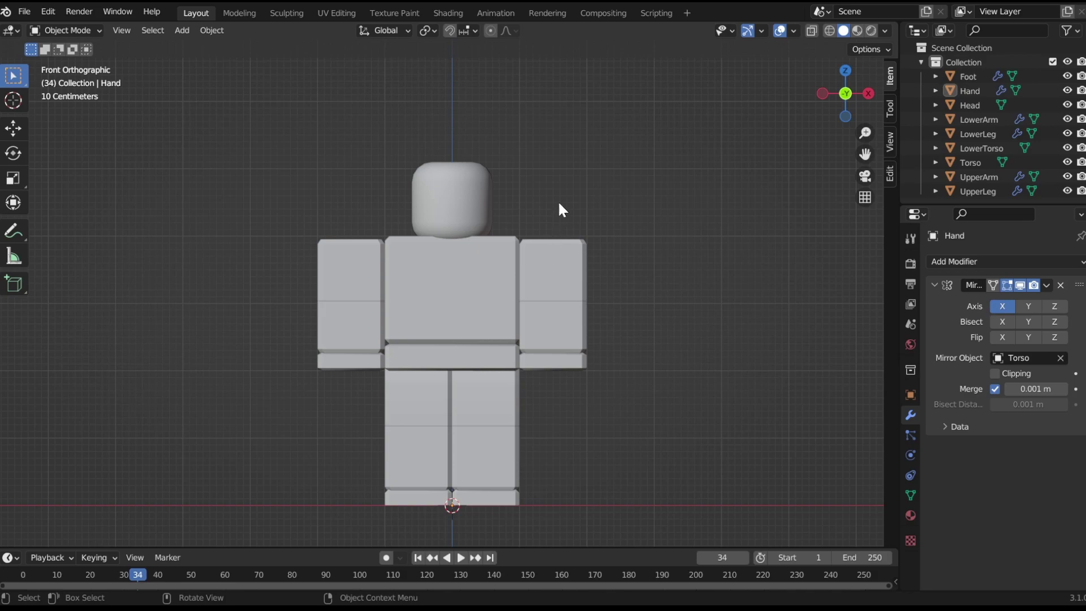
drag(559, 203, 650, 455)
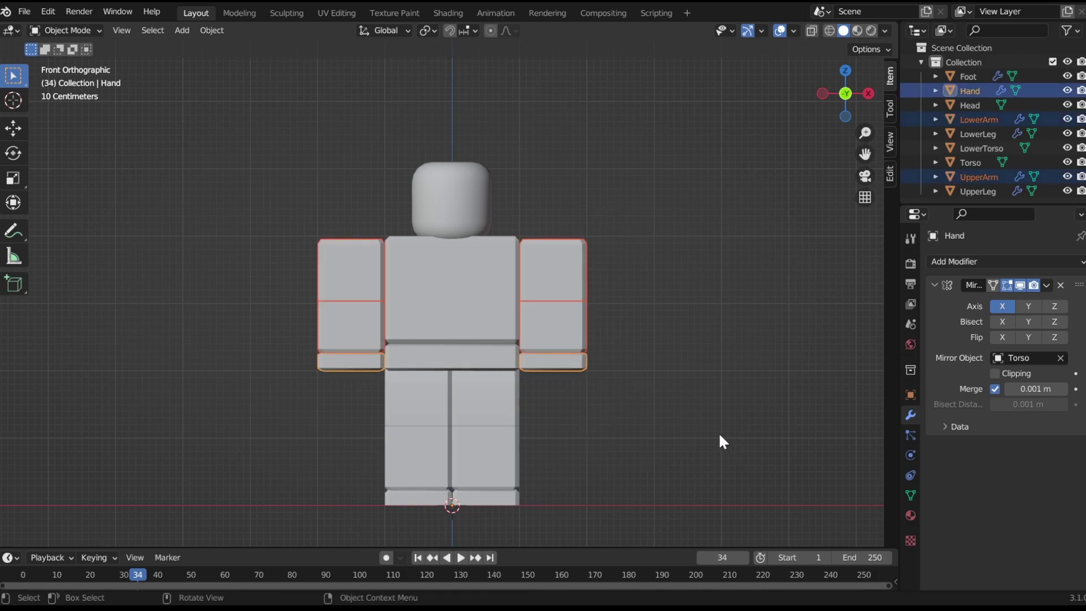
key(h)
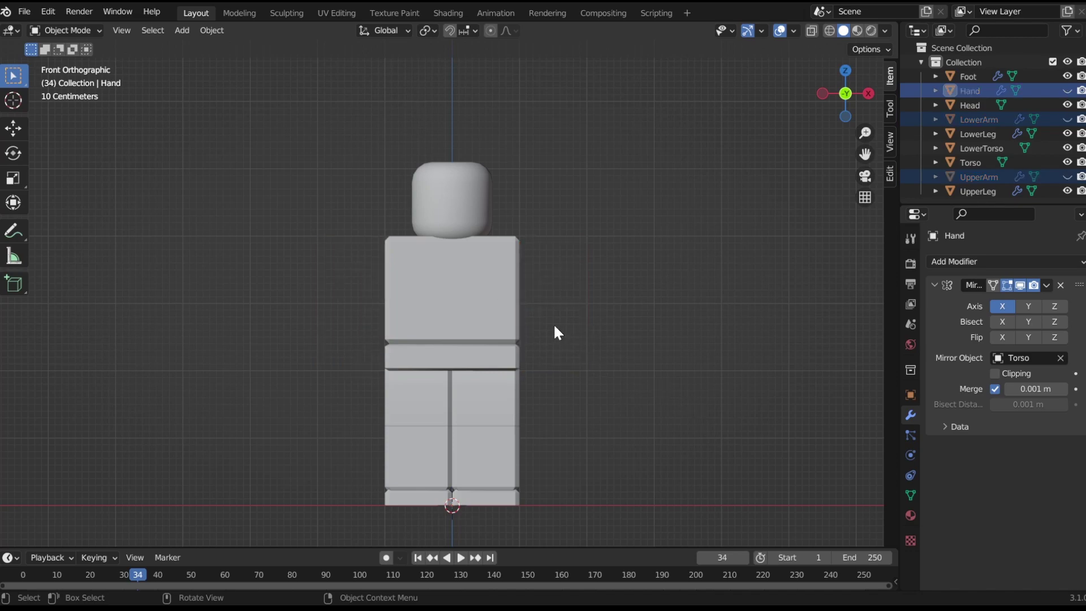
key(ctrl+s)
Add a plane mesh and rotate it 90° about the X axis so it stands upright.
key(shift+a)
mouse_move(486, 296)
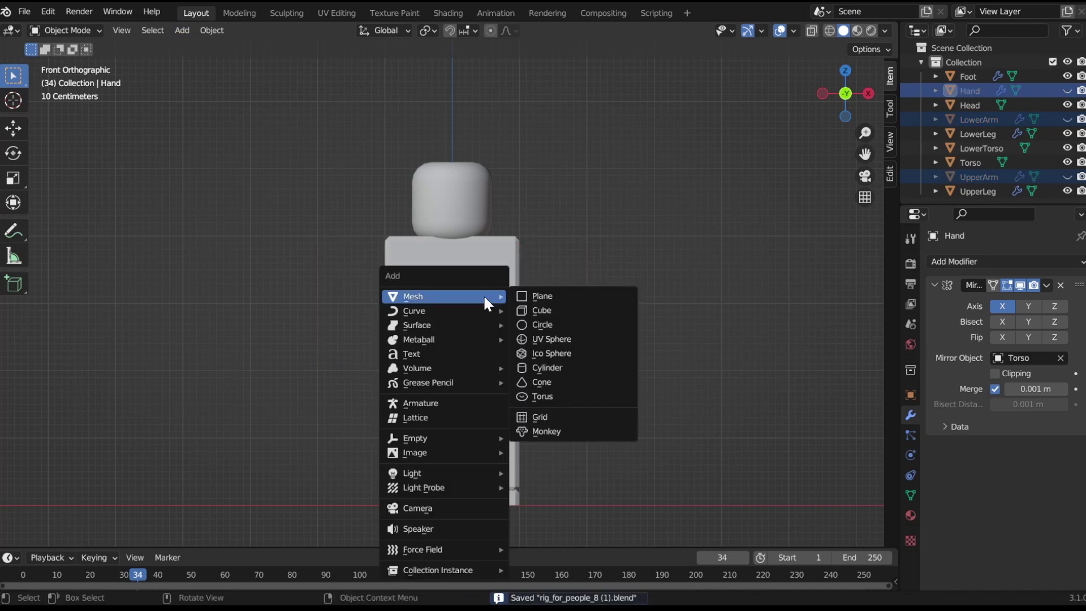
click(538, 296)
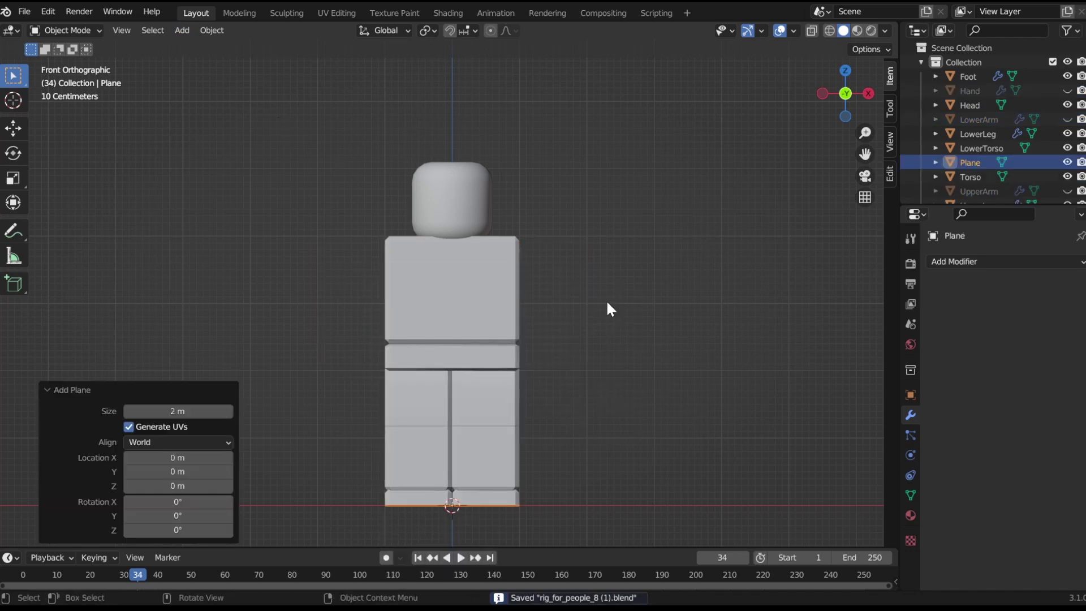
text(rx90)
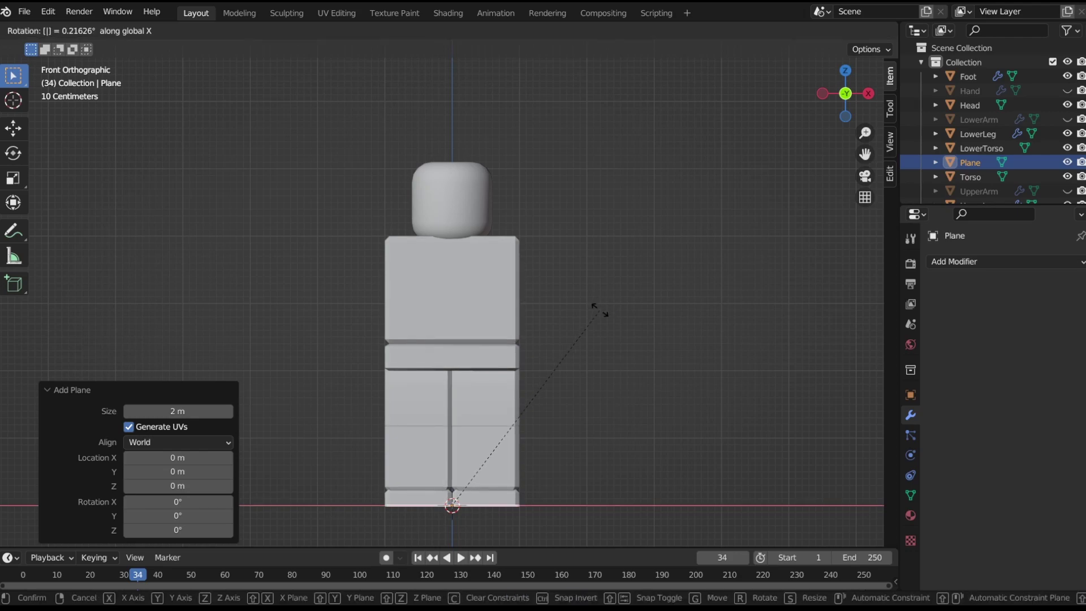
key(Return)
Move the upright plane from the side view up to the front of the torso.
click(823, 94)
key(g)
click(524, 182)
click(868, 94)
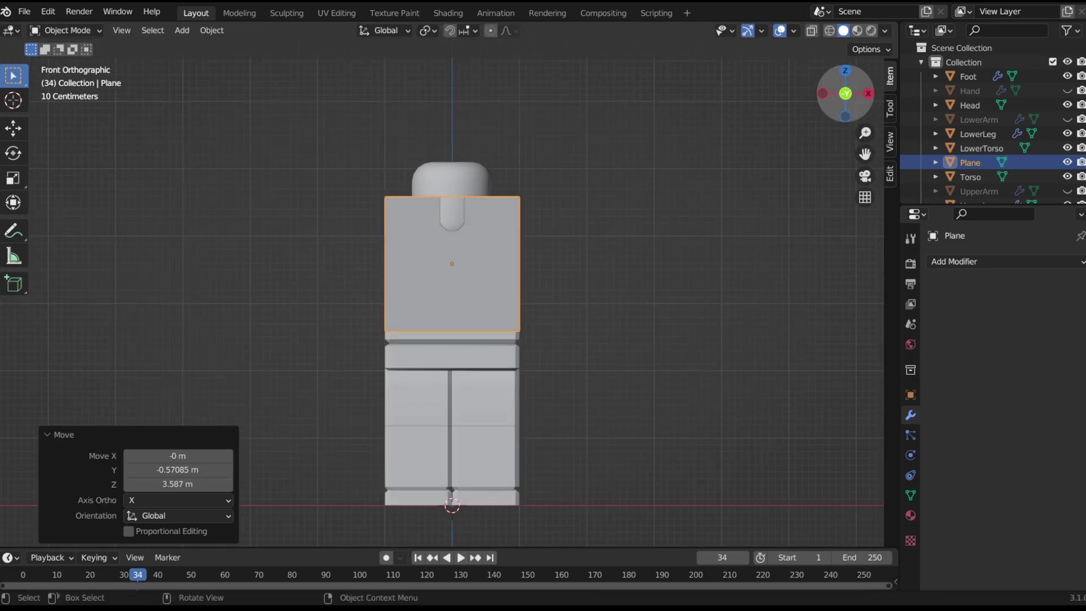
Scale the plane down to a small square, position it near one upper corner of the chest, and save the file.
key(s)
click(546, 242)
key(g)
click(602, 234)
drag(868, 135, 867, 111)
key(s)
click(662, 207)
key(ctrl+s)
Add a Mirror modifier to the plane on the X axis with Torso as the mirror object.
click(979, 262)
click(827, 439)
click(1061, 358)
click(562, 290)
Add a Shrinkwrap modifier to the plane with the Project wrap method and Above Surface snap mode.
click(995, 262)
click(935, 425)
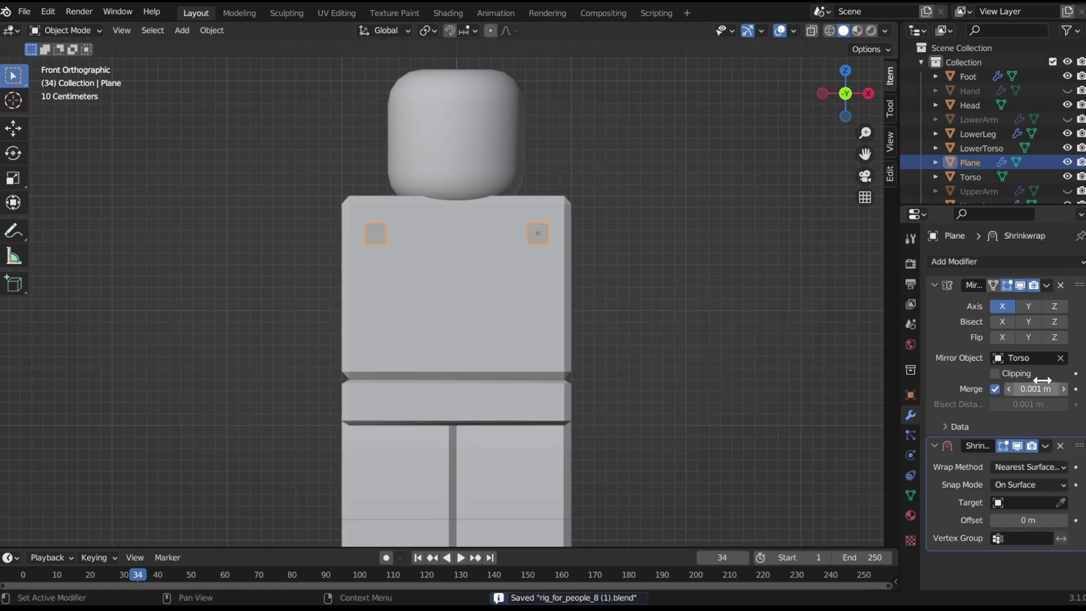
click(1027, 467)
click(983, 502)
click(1019, 484)
click(986, 564)
Configure the Shrinkwrap with Negative and Positive projection, Torso as target and an offset of 0.21 m, saving the file along the way.
scroll(1045, 421, down, 3)
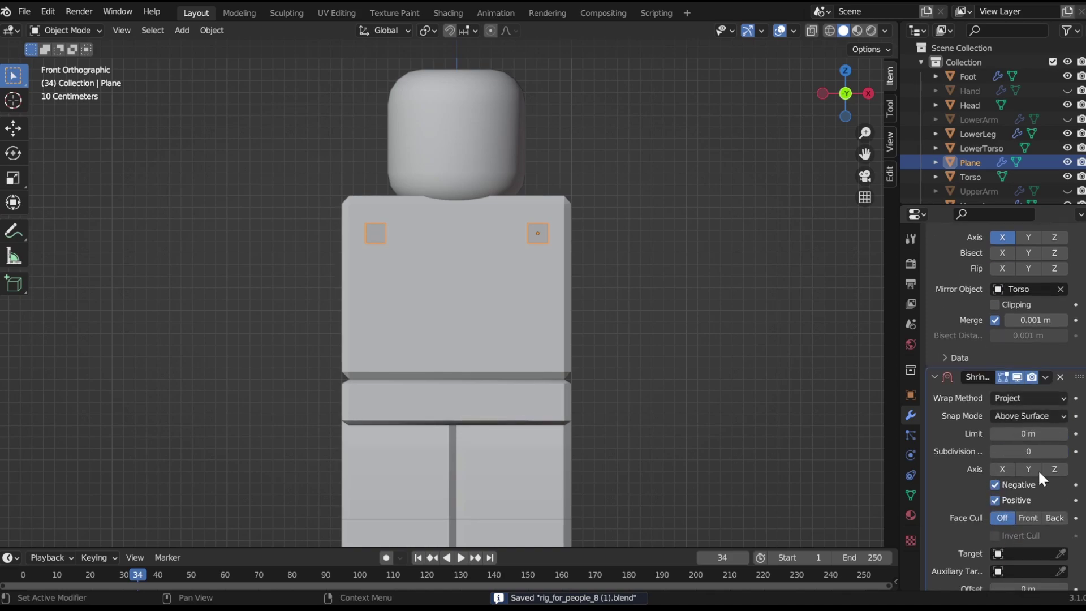
scroll(1039, 465, down, 1)
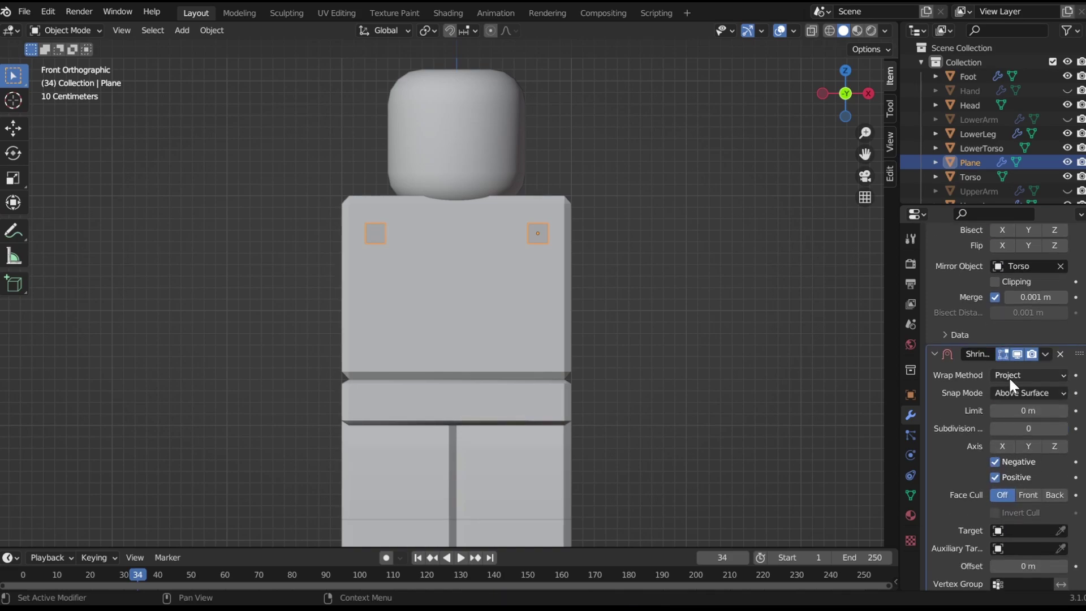
scroll(1030, 474, down, 1)
click(995, 470)
click(1061, 523)
click(540, 286)
key(ctrl+s)
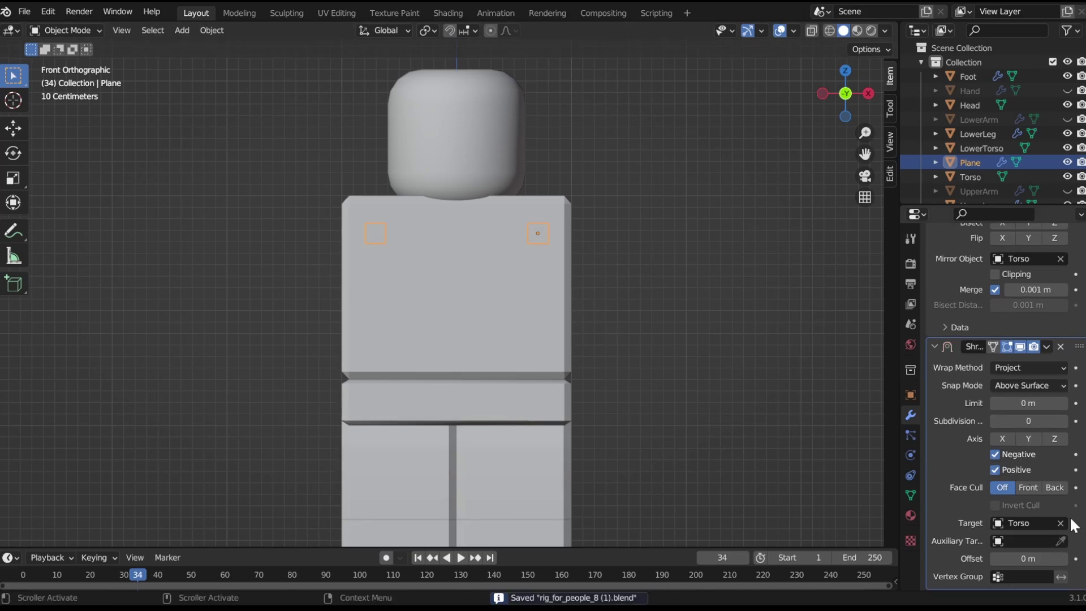
drag(1029, 558, 1044, 559)
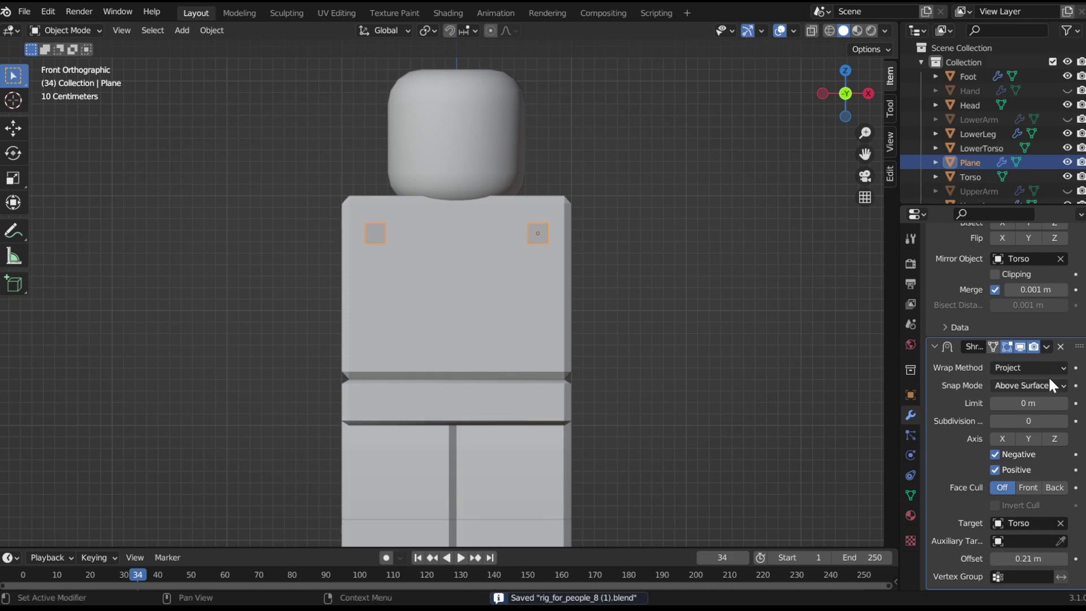
Add a Subdivision Surface modifier to the plane and reorder it above the Shrinkwrap modifier.
scroll(1048, 375, up, 5)
click(1002, 262)
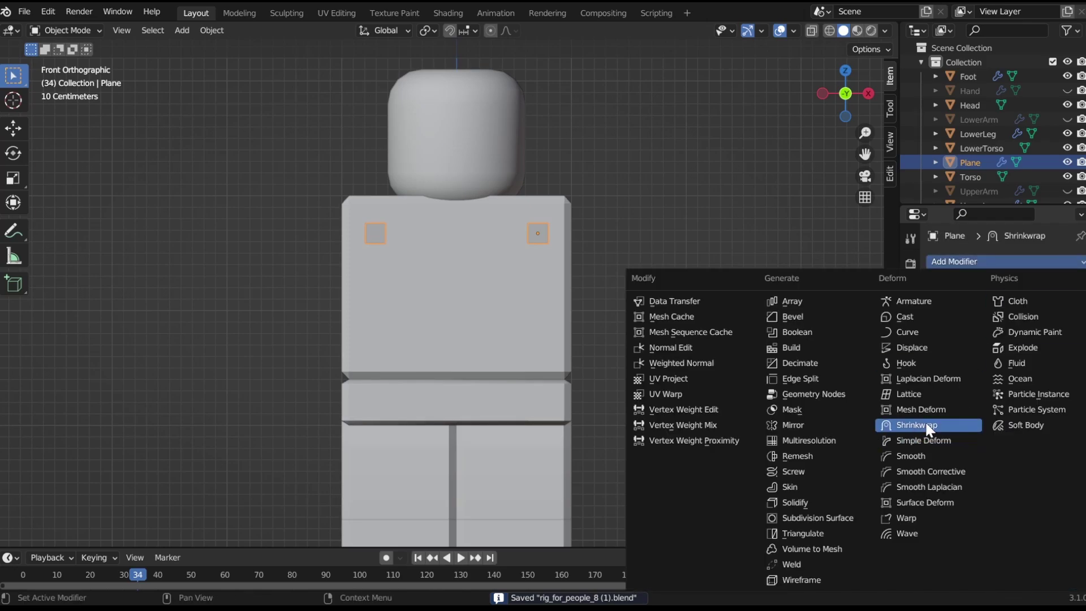
click(825, 518)
scroll(1028, 459, down, 4)
drag(1079, 487, 1068, 453)
scroll(823, 245, up, 2)
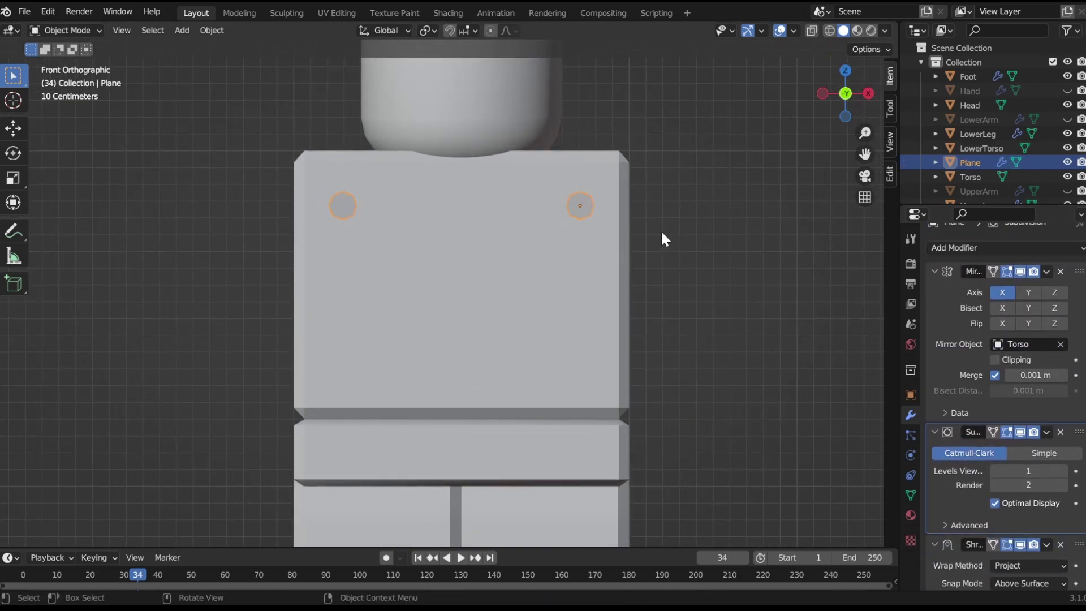
Turn on snapping to faces with Align Rotation to Target enabled.
key(Tab)
key(Tab)
click(449, 31)
click(465, 30)
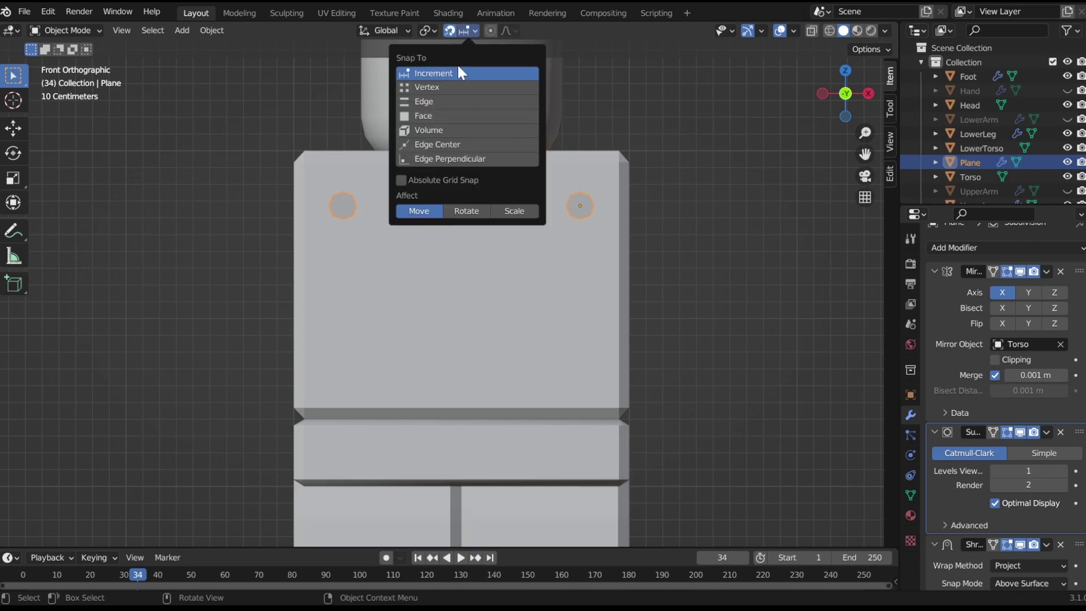
click(420, 115)
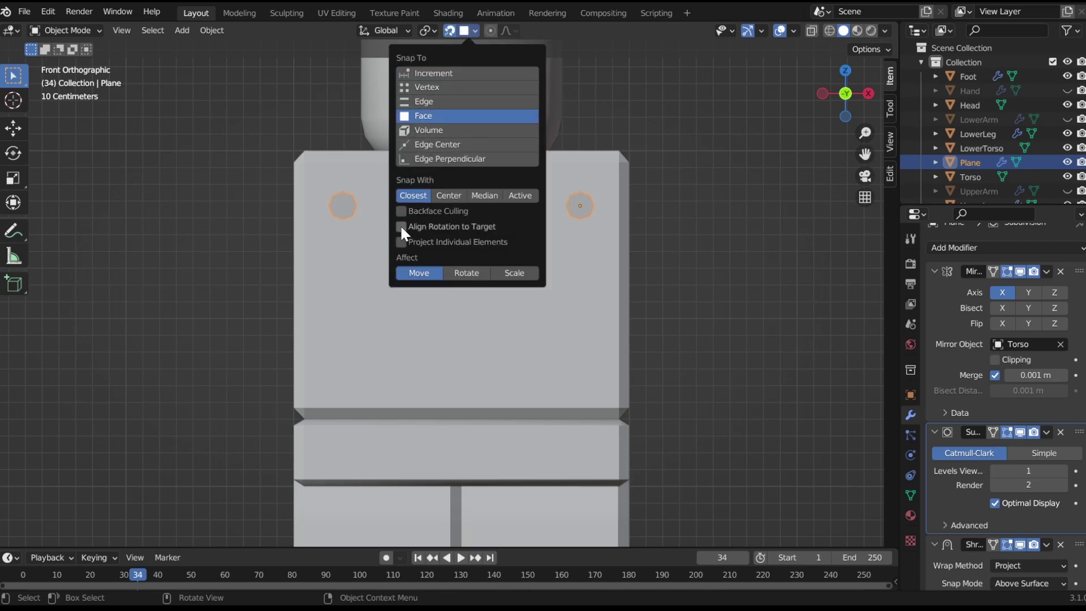
click(402, 227)
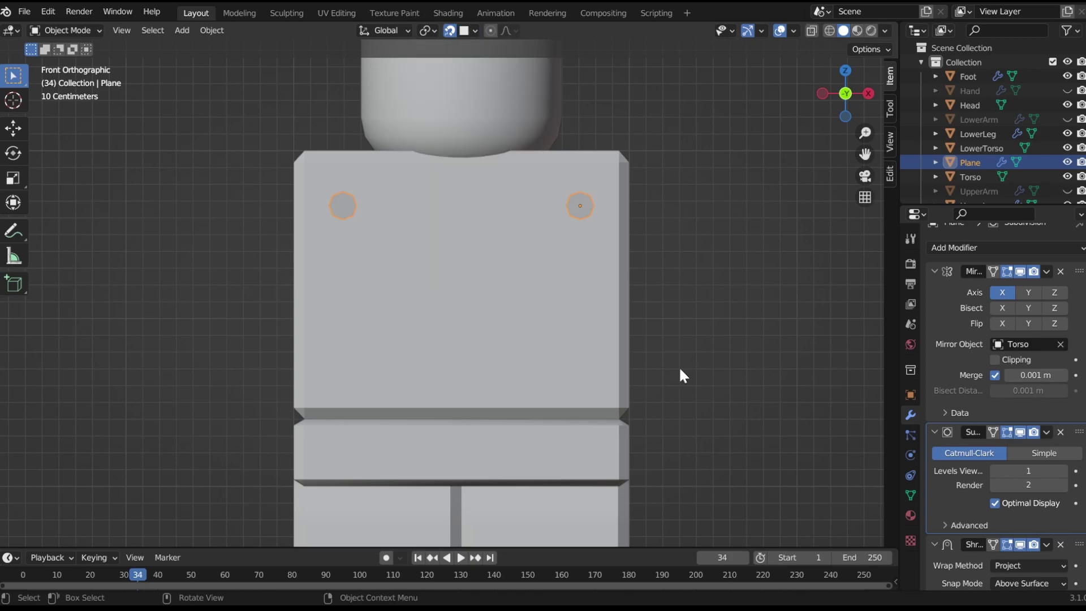
Edit the plane's mesh and move its two outer vertices up and outward to the torso's upper corner.
key(Tab)
click(594, 197)
shift+click(597, 221)
key(g)
click(655, 206)
key(ctrl+z)
key(g)
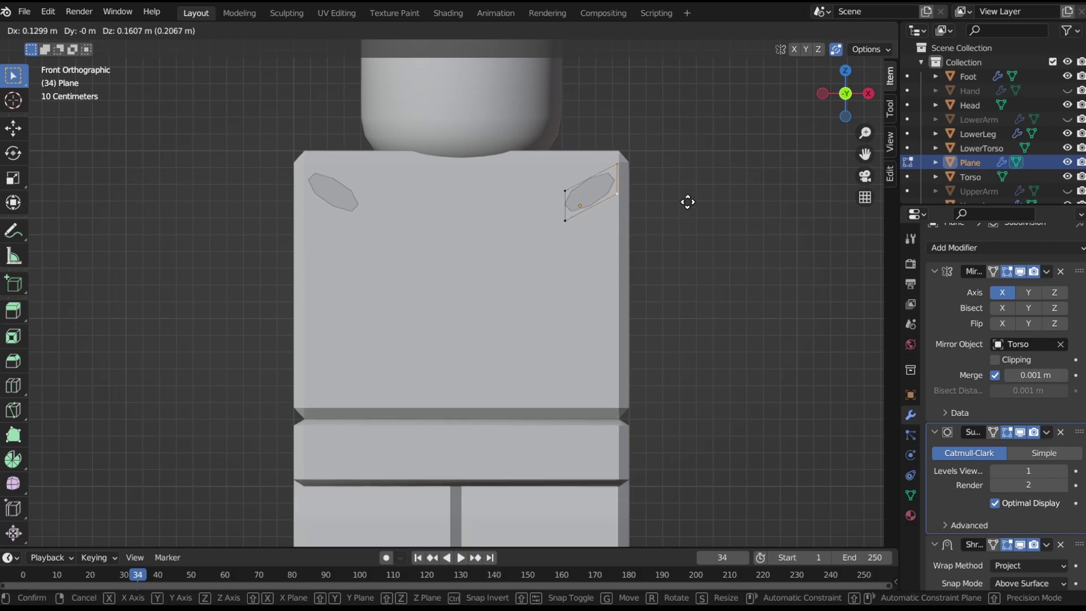
click(625, 201)
Reposition the plane's inner edge, scale it by 0.727 and rotate it -22.9° to form a slanted strip.
key(g)
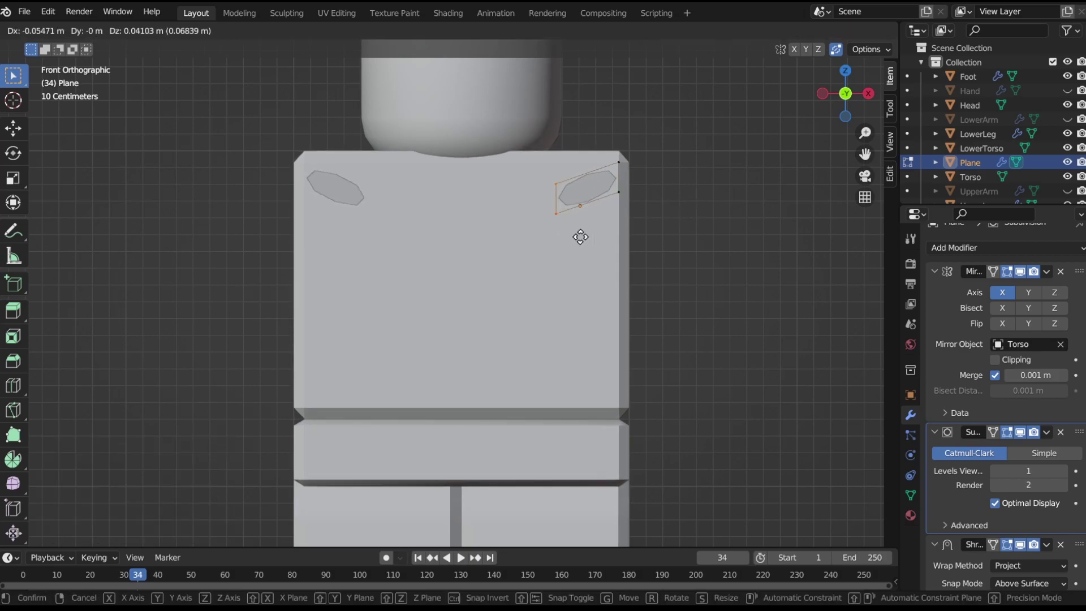
key(z)
click(599, 239)
key(s)
click(641, 245)
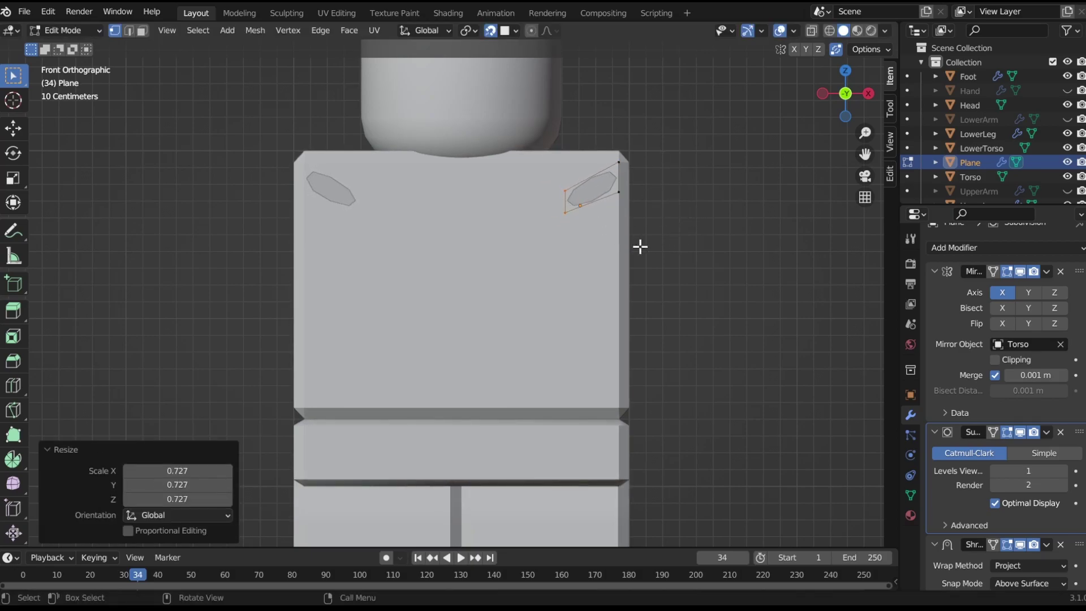
key(r)
click(641, 216)
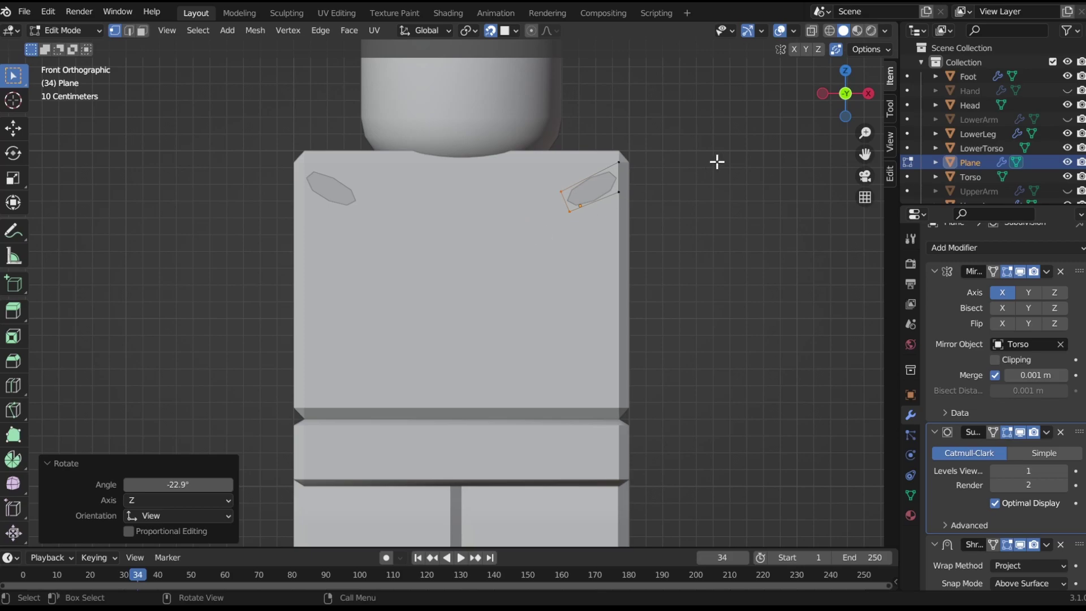
Extrude the strip's inner edge toward the chest's centre, scale it narrower and rotate it -41.4° to begin a curve.
key(e)
click(677, 185)
key(s)
click(601, 207)
key(r)
click(597, 137)
Undo the last move, extrude the strip's end downward again, and rotate and scale it into a bend.
key(g)
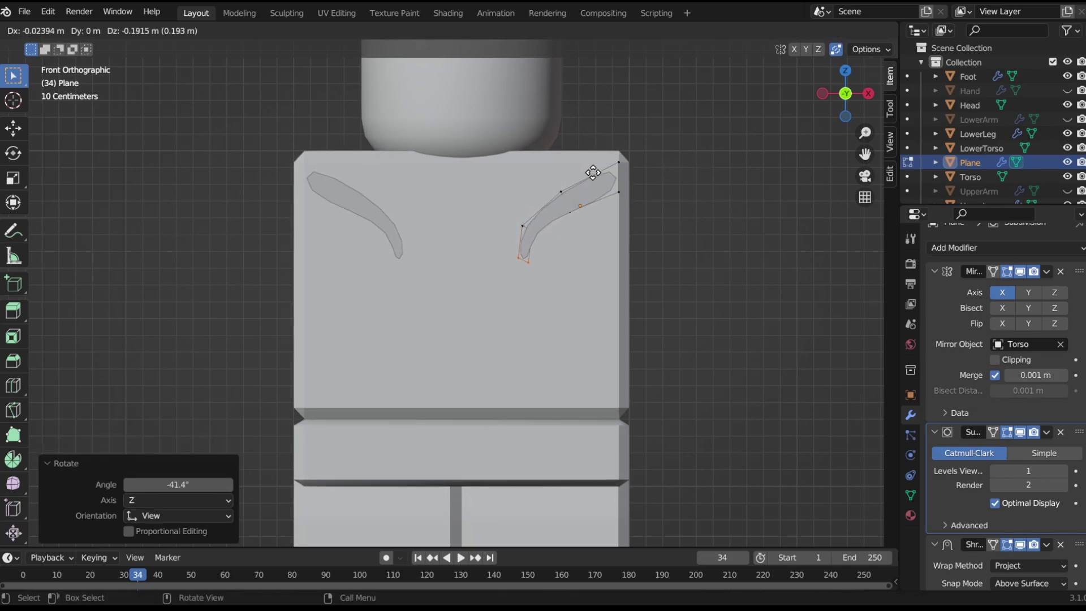
click(593, 173)
key(ctrl+z)
key(e)
click(633, 270)
key(r)
click(571, 175)
key(s)
click(670, 148)
Extrude the strip's end back toward the torso's outer side, scale it by 0.806 and nudge it into place.
key(e)
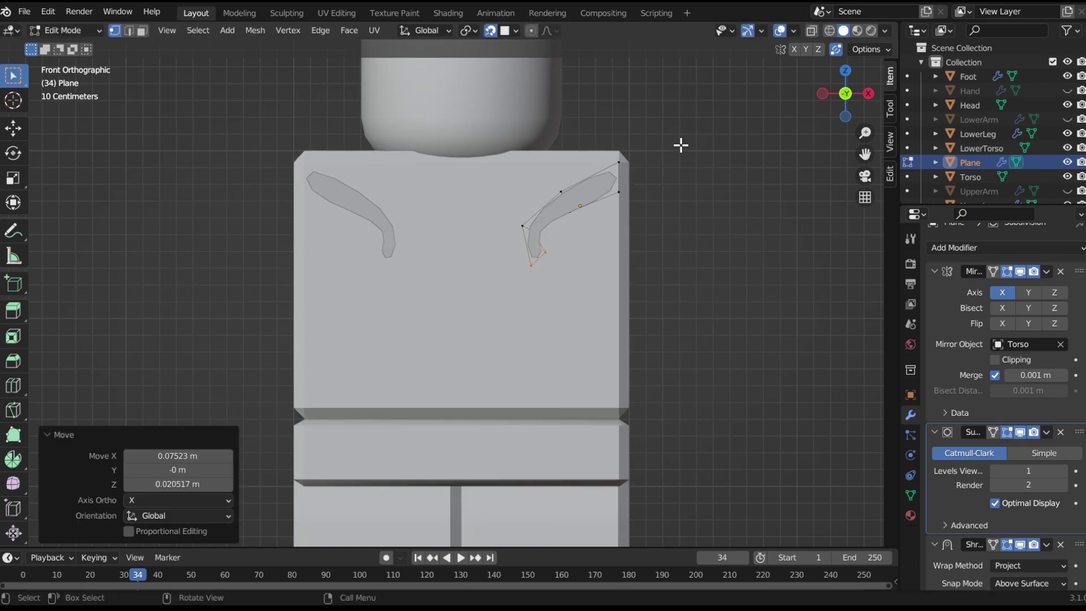
click(744, 150)
key(s)
click(714, 170)
key(g)
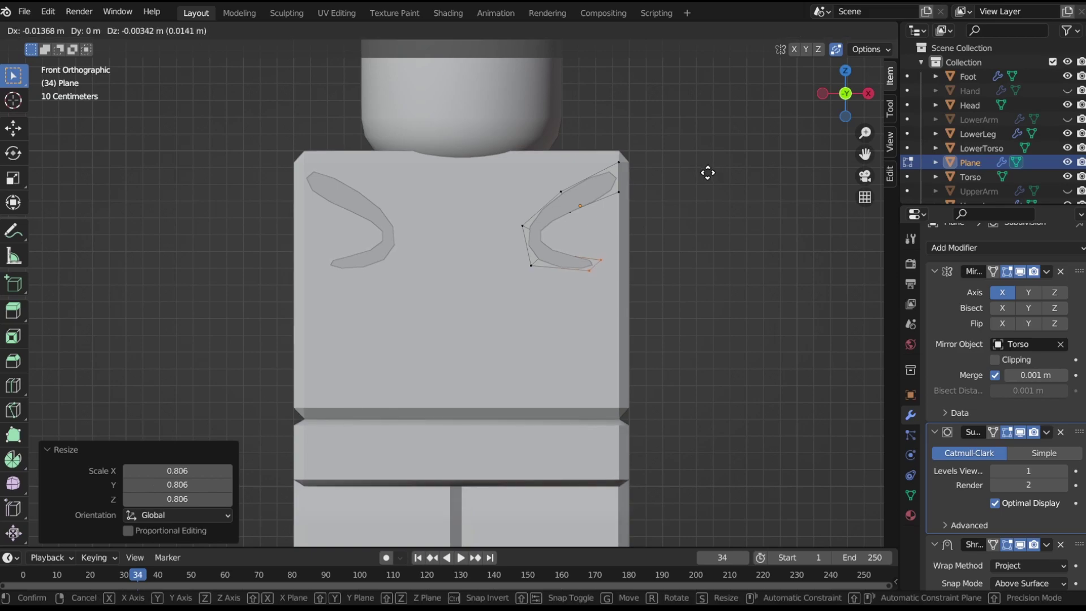
click(707, 173)
Adjust the strip's width by scaling the vertices at its inner bend.
click(604, 235)
key(s)
click(618, 227)
click(617, 226)
key(s)
click(730, 224)
Extrude the strip's outer end about 0.15 m downward, then rotate and reposition it for the second bend.
click(622, 246)
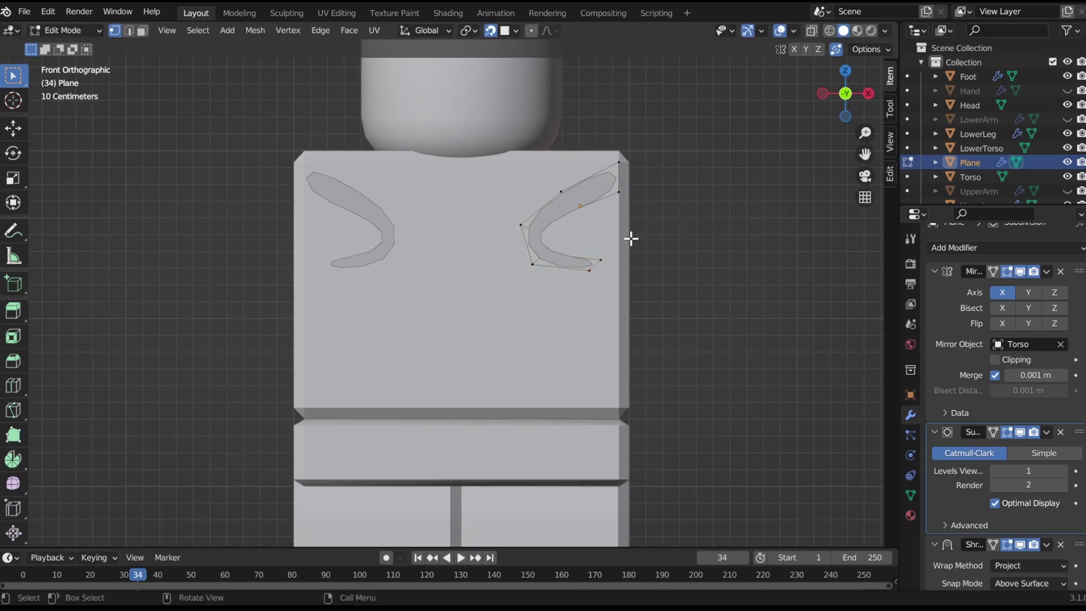
key(e)
click(675, 290)
key(r)
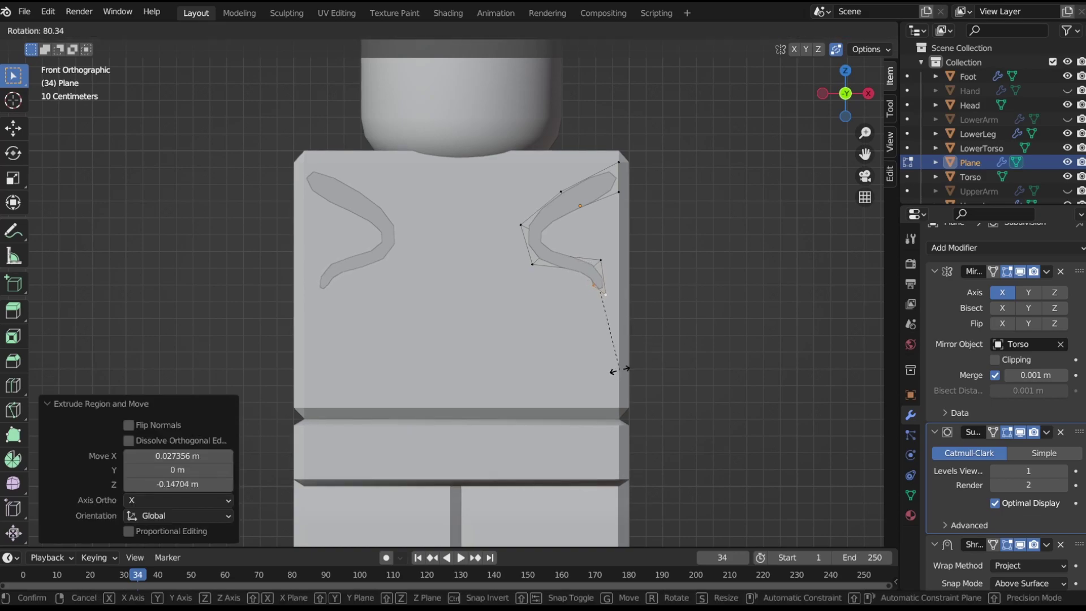
click(620, 370)
key(g)
click(613, 370)
Extrude the strip's end about 0.27 m inward and 0.09 m down, then rotate the new edge.
key(e)
click(572, 383)
key(r)
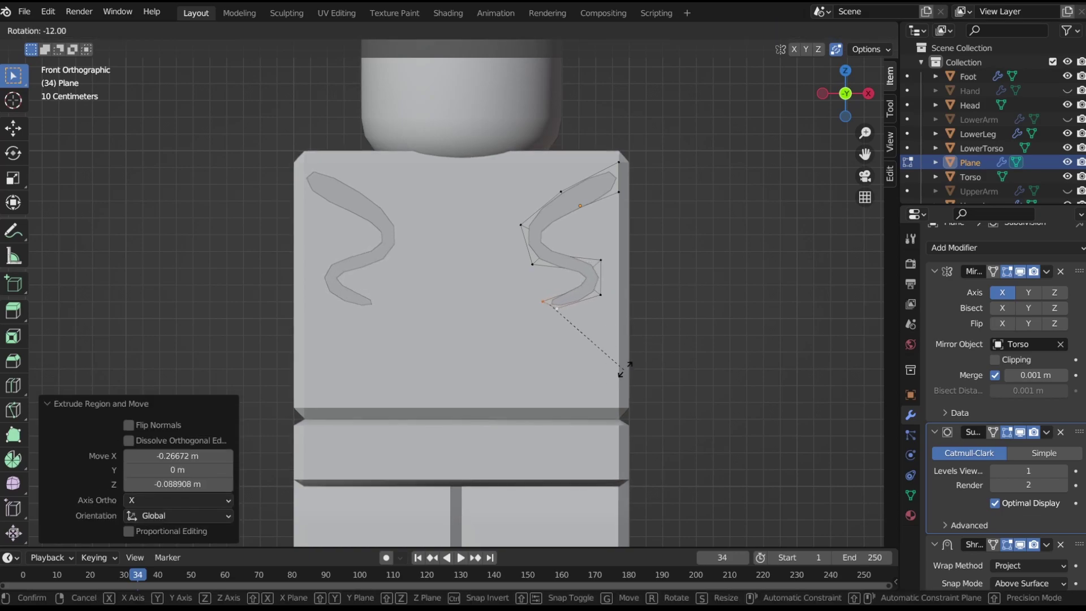
click(609, 380)
Extrude a final segment down and toward the chest's centre, and taper its end by scaling it to 0.667.
key(e)
right_click(590, 407)
key(g)
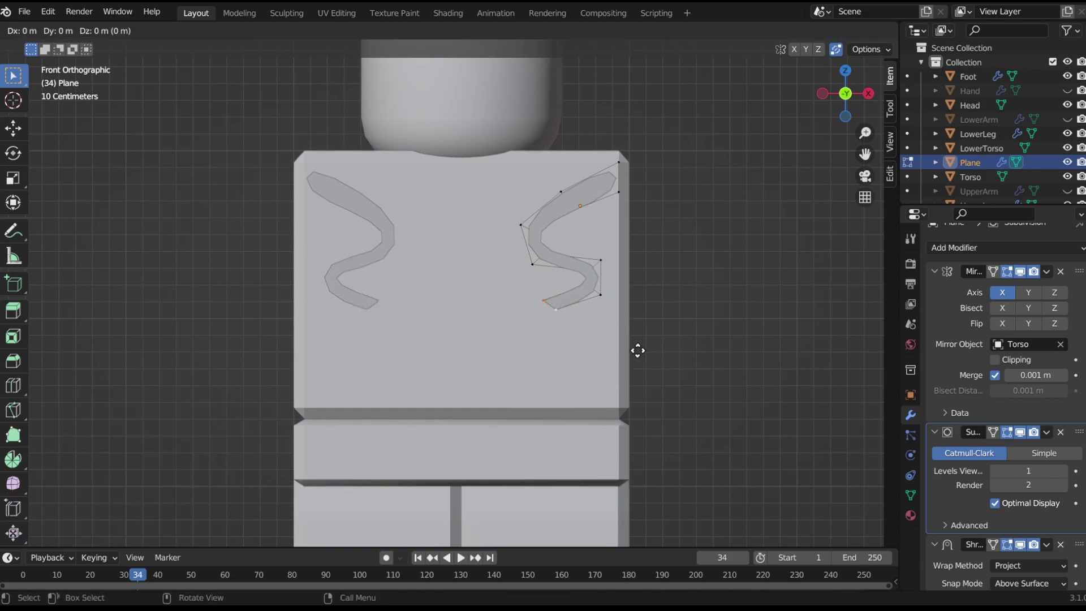
click(621, 377)
key(s)
click(592, 378)
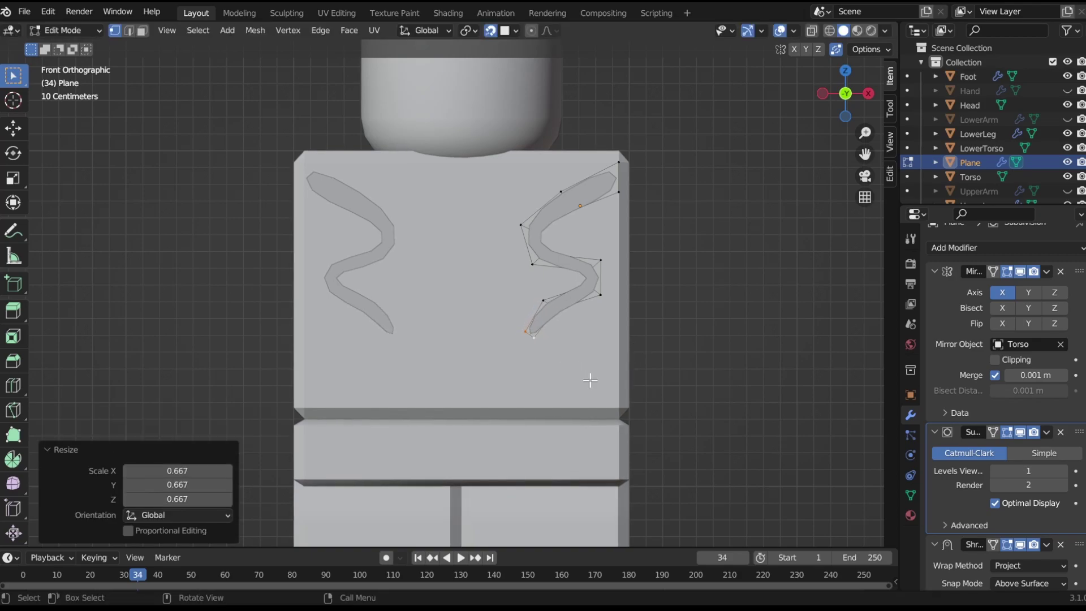
Rotate the strip's end edge, extrude it about 0.15 m outward and 0.11 m down, and rotate the new edge.
key(r)
click(627, 316)
key(e)
click(653, 334)
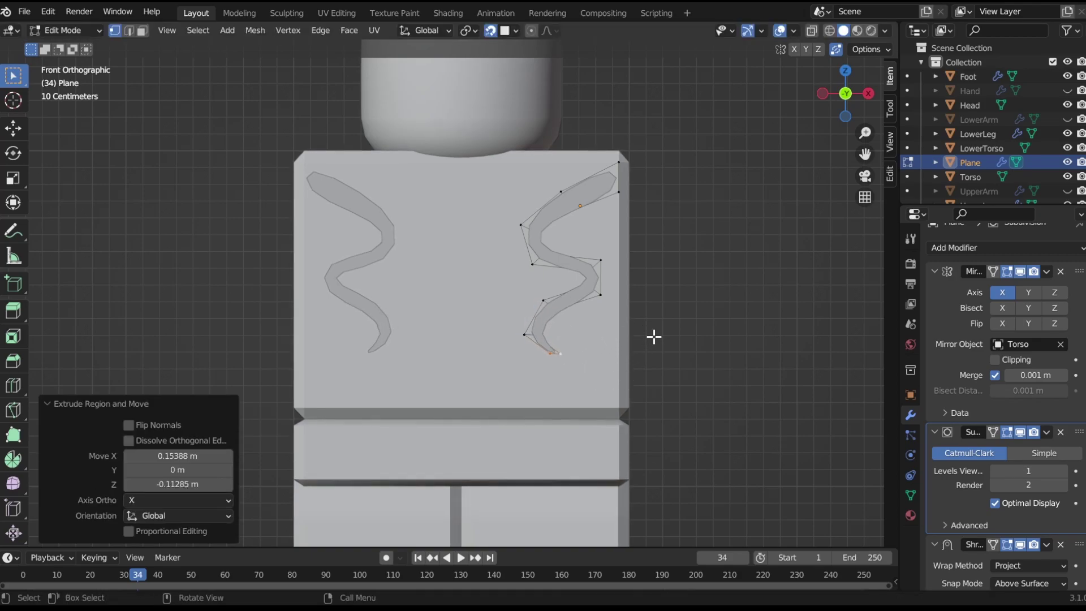
key(r)
click(613, 278)
Extrude the strip's end about 0.14 m outward and 0.18 m down, then rotate and reposition the new edge.
key(e)
click(632, 312)
key(r)
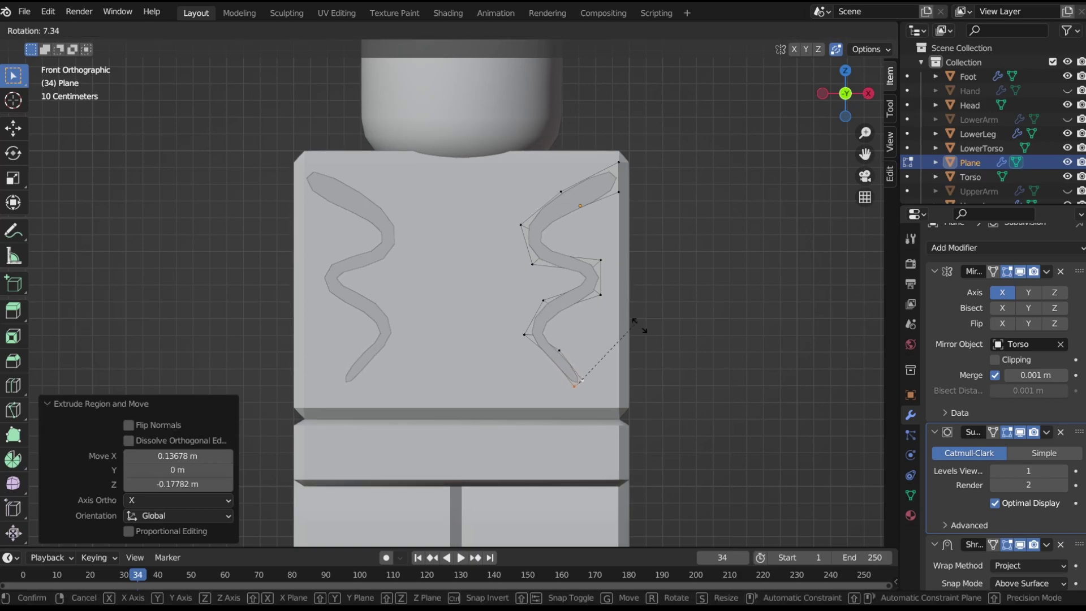
click(659, 373)
key(g)
click(655, 372)
Extrude the strip's end down toward the torso's centre, then rotate and reposition it to form the lowest bend near the waist.
key(e)
click(632, 392)
key(r)
click(630, 444)
key(g)
click(630, 441)
key(g)
click(644, 389)
Rotate the strip's end edge by -42.9°, reposition it at the torso's lower edge and scale it down into a tapered tip.
key(r)
click(644, 389)
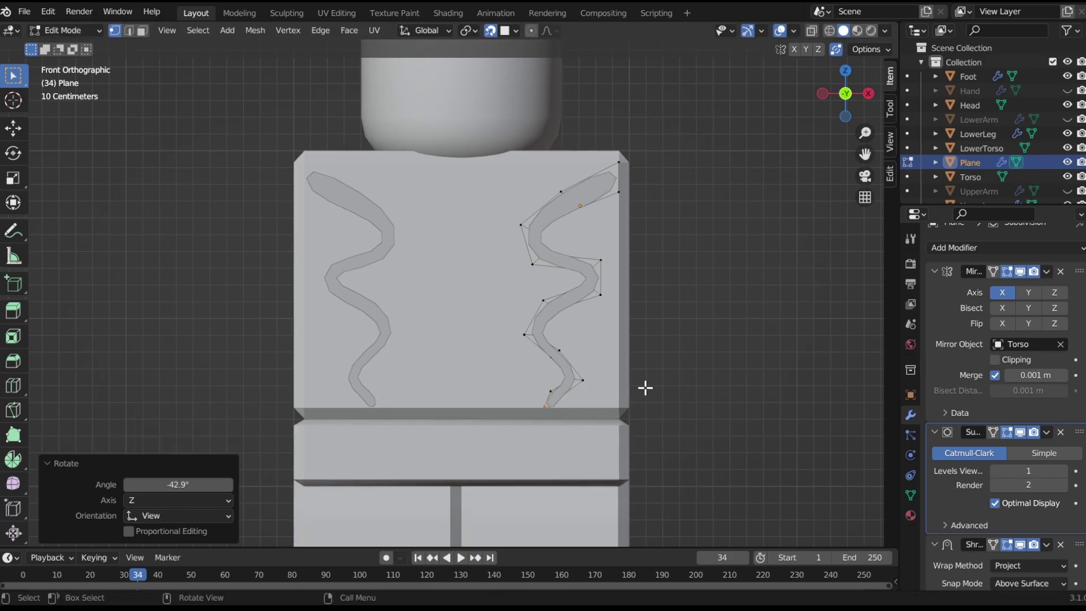
key(g)
click(645, 389)
key(s)
click(611, 400)
Return to Object Mode, inspect the mirrored strips on the torso and save the file.
key(Tab)
click(747, 198)
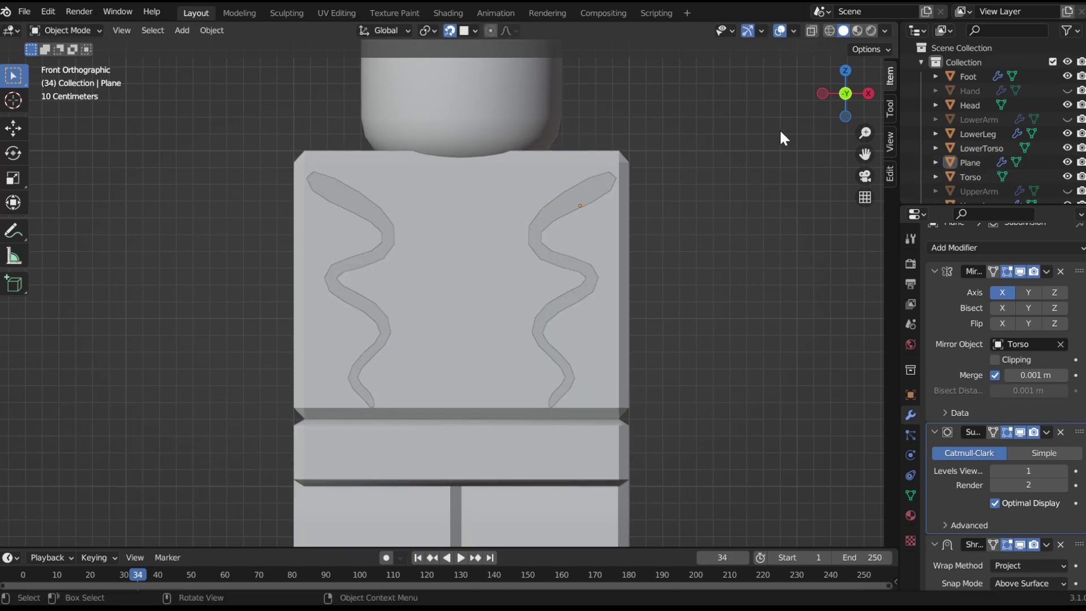
mouse_move(820, 93)
mouse_down()
mouse_move(786, 99)
mouse_move(819, 92)
mouse_up()
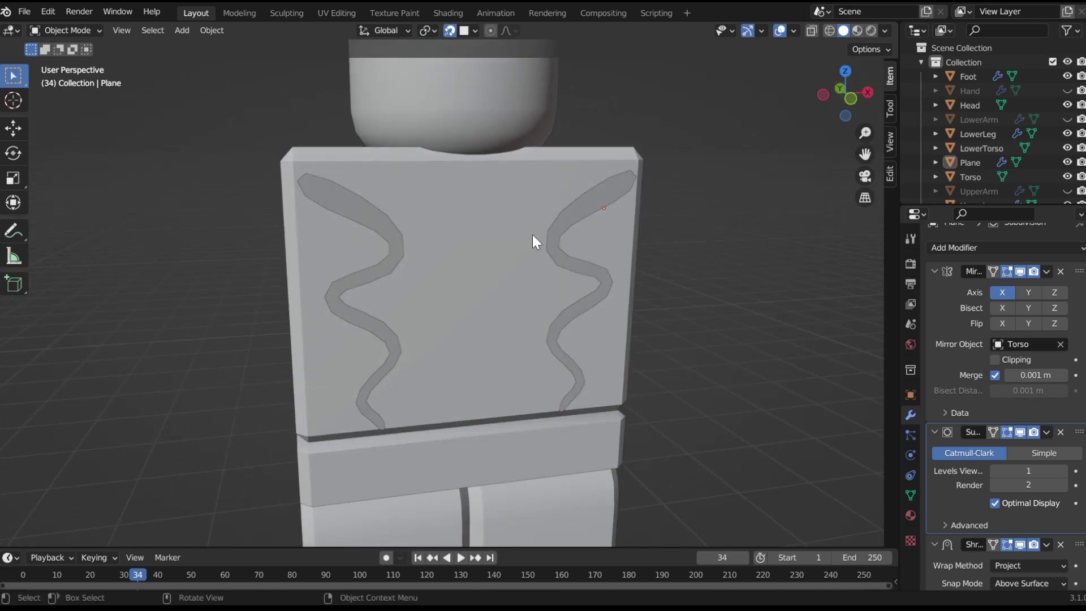
click(566, 263)
key(Tab)
key(Tab)
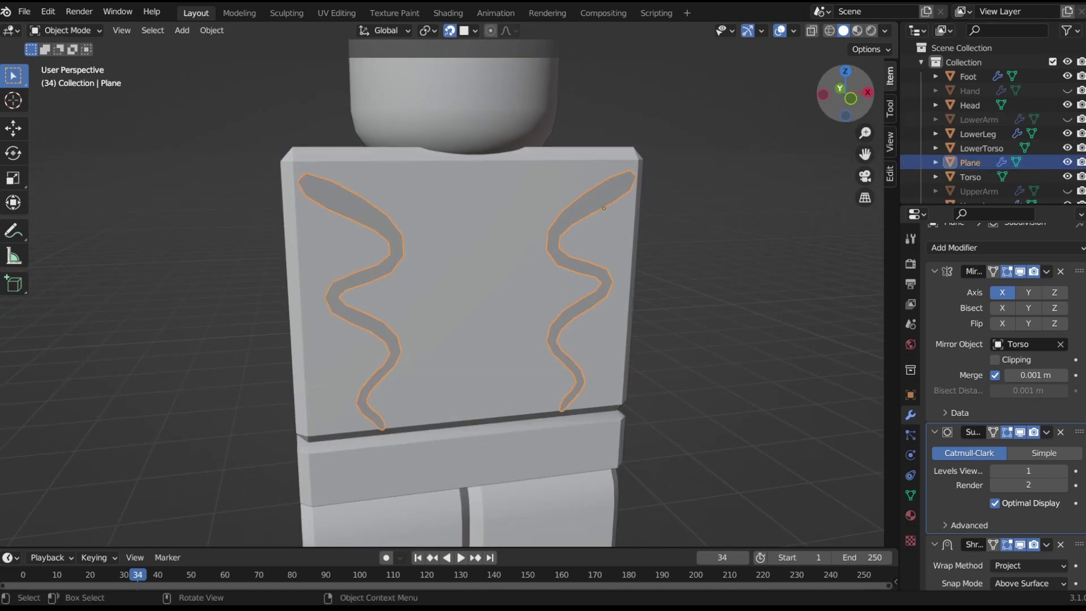
drag(845, 93, 996, 90)
key(Tab)
key(Tab)
drag(864, 133, 863, 181)
click(799, 144)
key(ctrl+s)
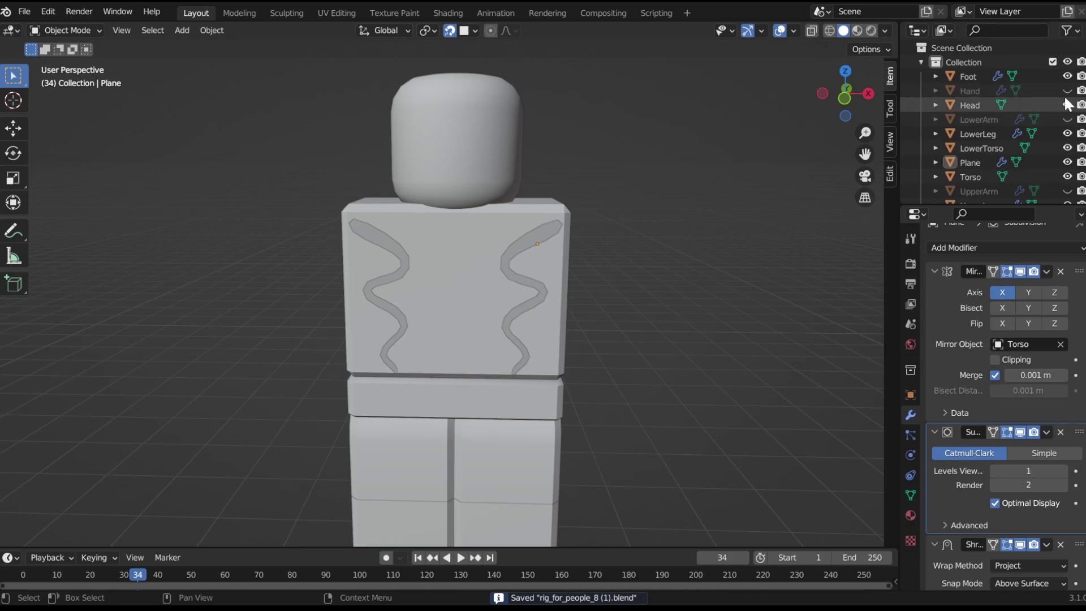
key(Tab)
drag(834, 103, 772, 95)
shift+click(531, 257)
key(e)
click(629, 268)
key(e)
click(864, 156)
key(e)
drag(847, 106, 985, 93)
click(832, 123)
key(ctrl+z)
key(ctrl+z)
key(ctrl+z)
Leave Edit Mode, save the file and unhide the Hand, LowerArm and UpperArm objects.
key(Tab)
drag(840, 90, 844, 94)
key(ctrl+s)
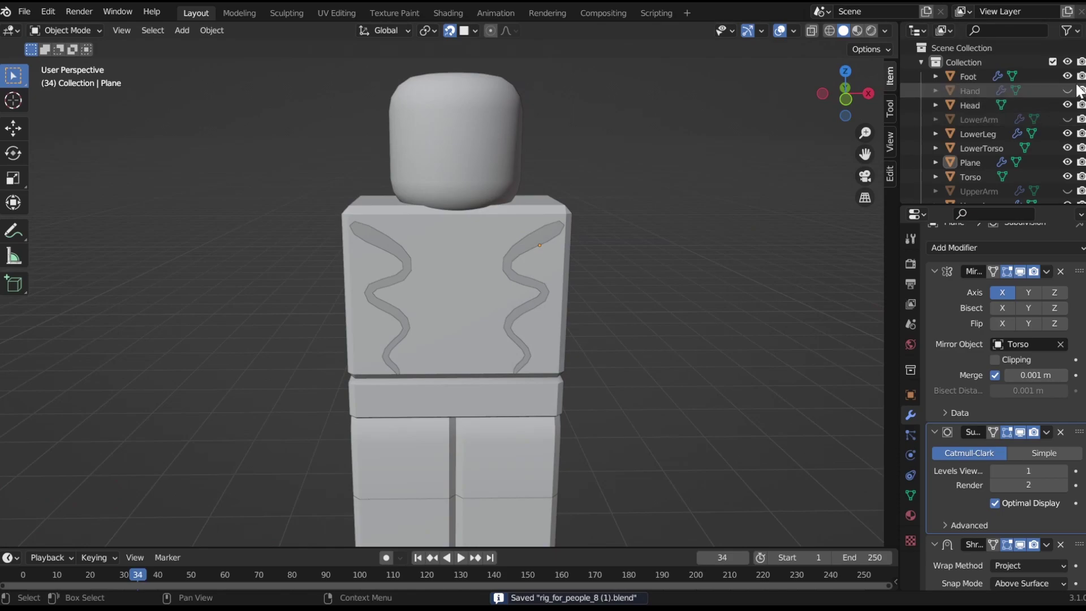
click(1068, 90)
click(1067, 119)
scroll(1070, 164, down, 1)
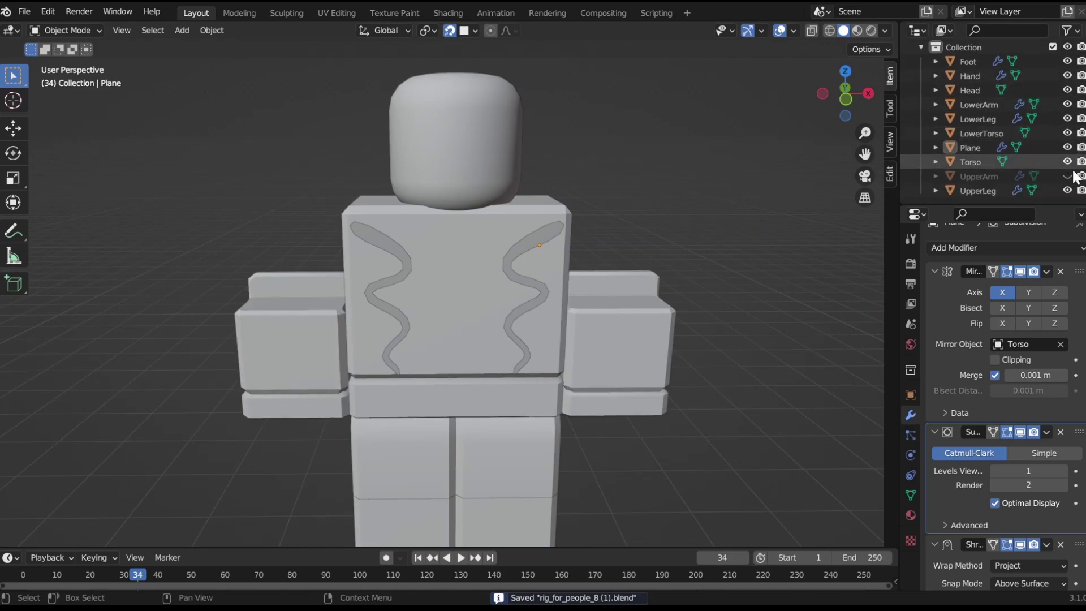
click(1071, 176)
Delete the wavy strip object and hide the head, torso, leg and foot parts so only the arms remain shown.
click(526, 277)
key(x)
click(554, 288)
click(848, 116)
scroll(402, 177, down, 2)
drag(396, 128, 511, 505)
key(h)
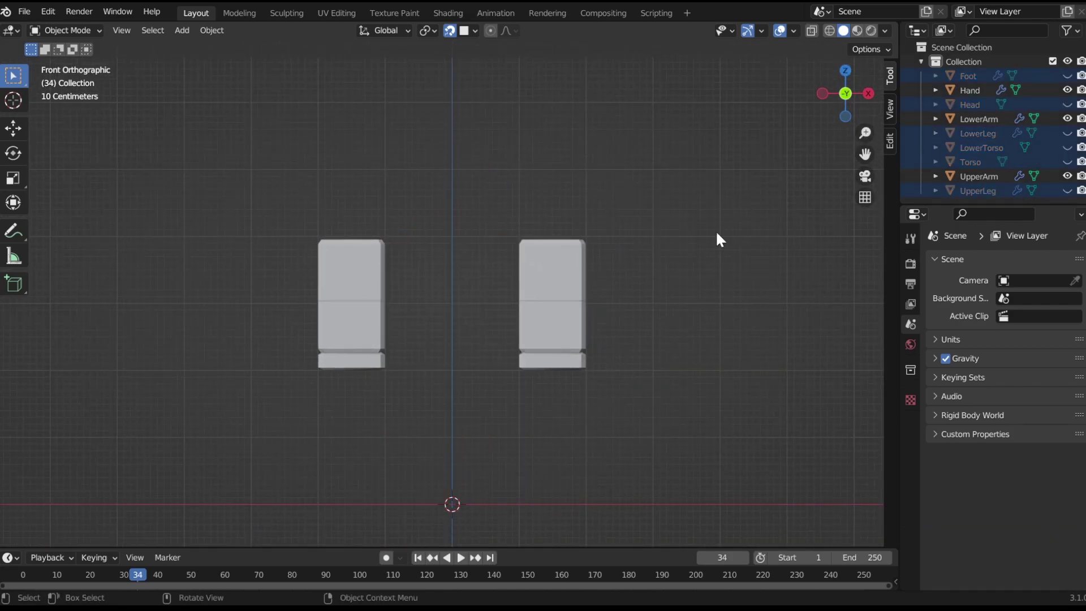
Save the file, then add a 2 m cube and move it about 1.48 m in X and 3.48 m in Z over the arm.
drag(865, 152, 775, 119)
scroll(452, 235, up, 3)
click(452, 236)
key(ctrl+s)
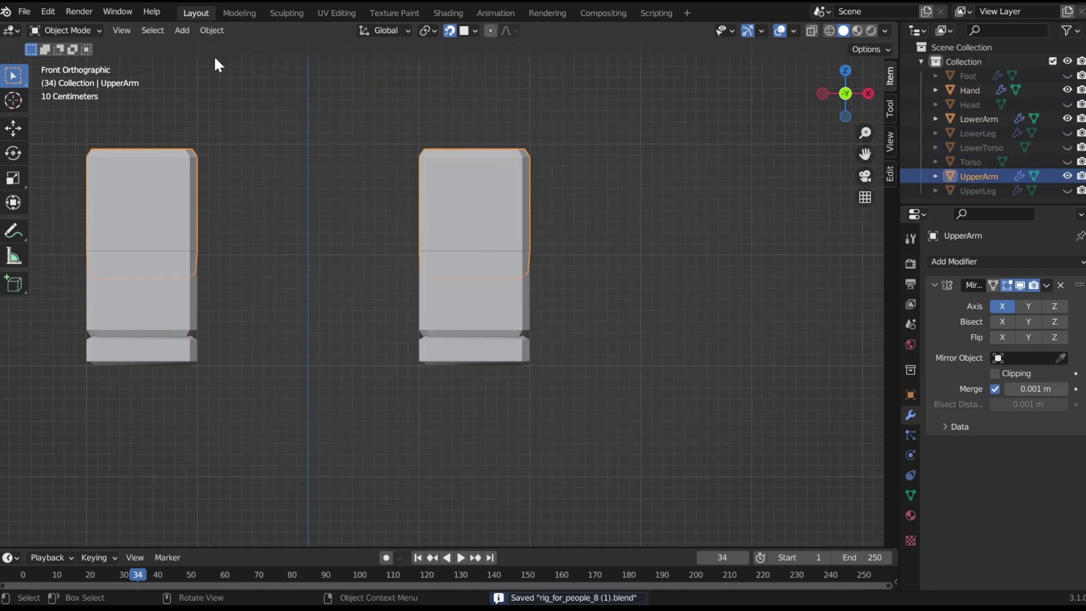
click(181, 30)
mouse_move(196, 48)
click(355, 61)
key(g)
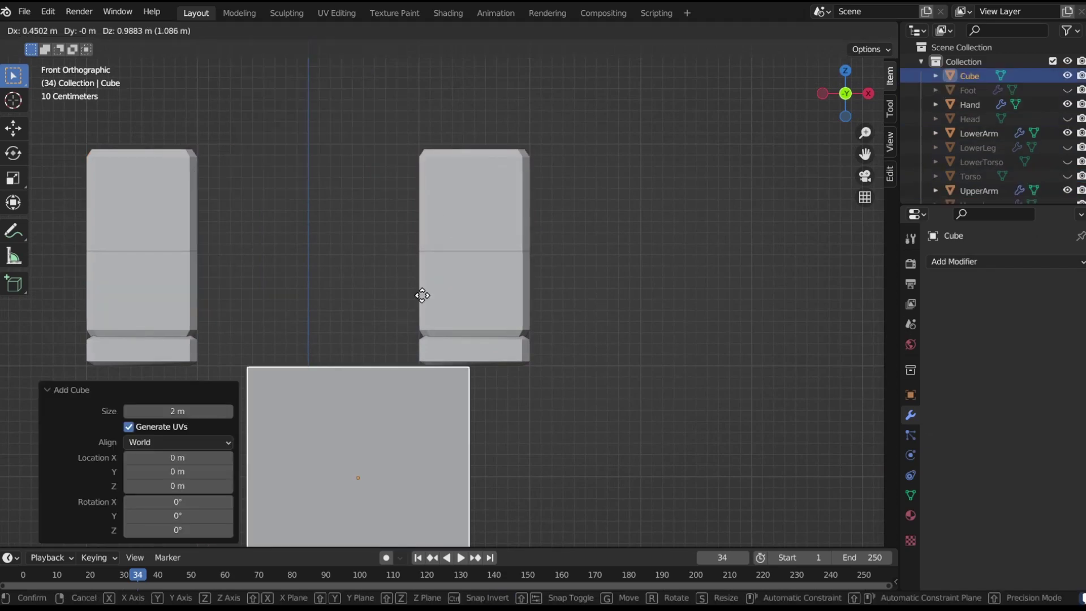
click(494, 107)
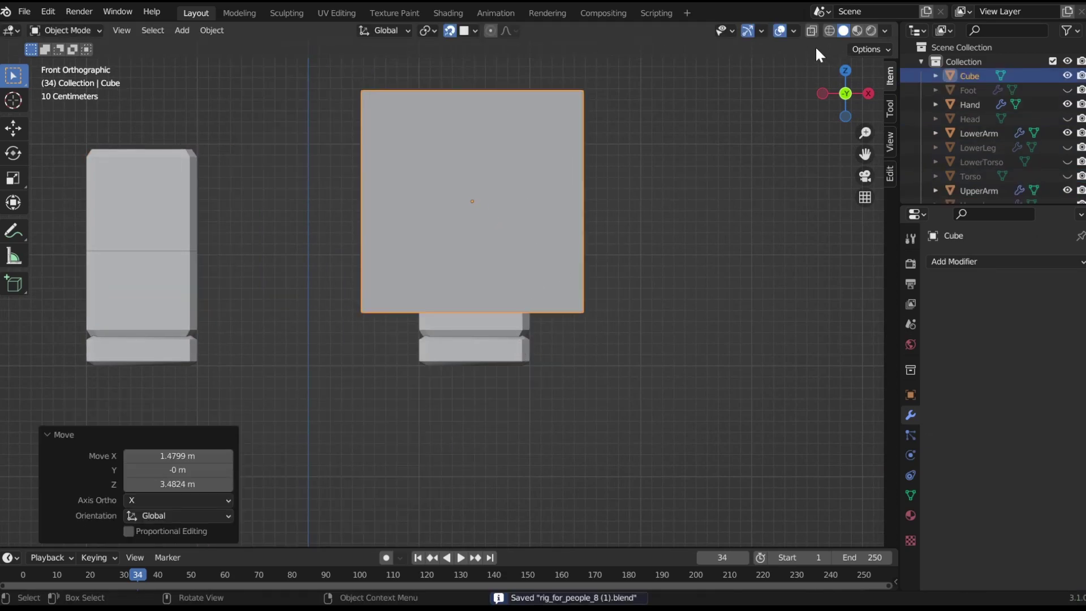
Enable X-ray, lower the cube about 0.24 m over the forearm and scale it to 0.5 along X.
key(alt+z)
key(alt+a)
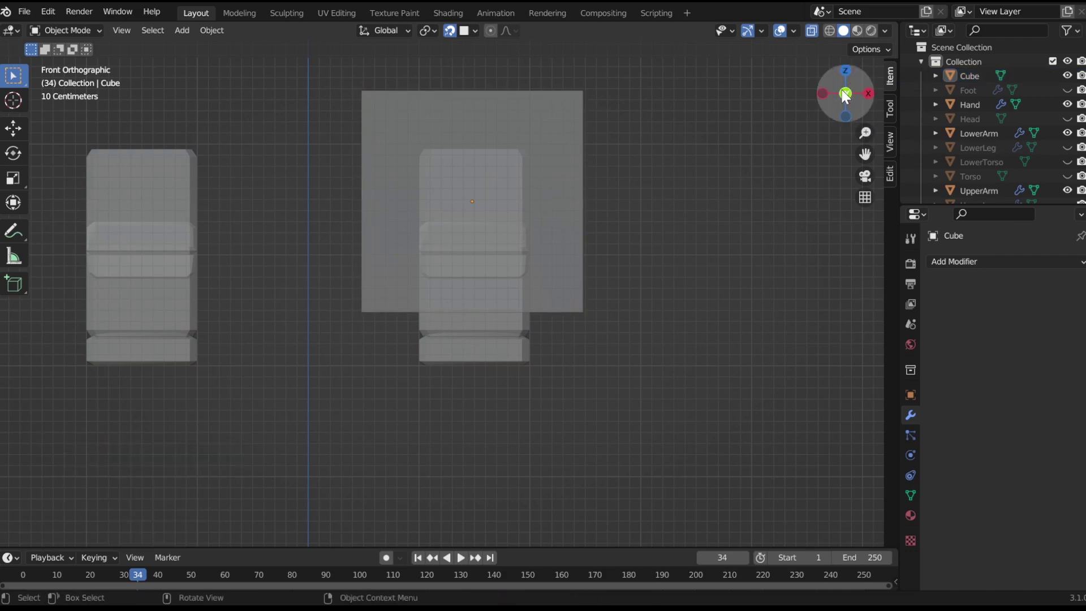
click(583, 266)
drag(862, 139, 792, 171)
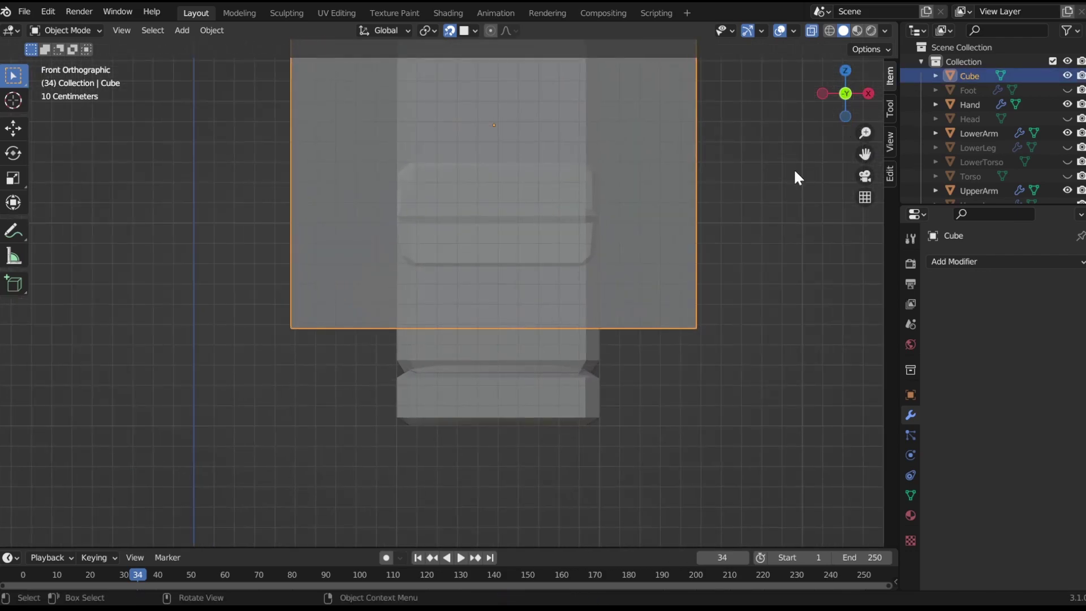
key(g)
click(789, 222)
key(s)
key(x)
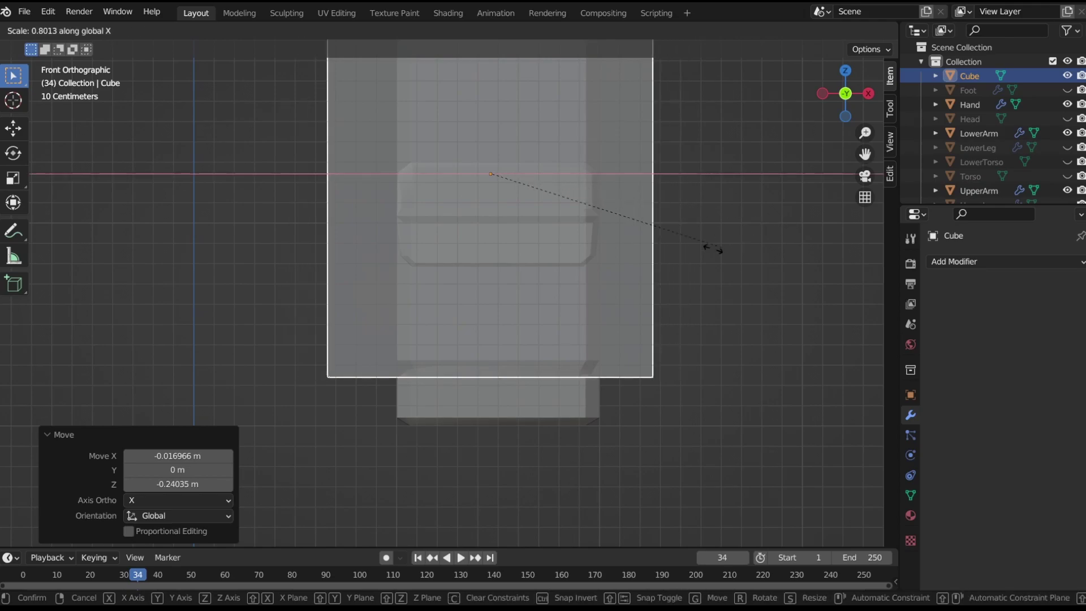
click(618, 255)
Shift the cube about 0.04 m along X and widen it slightly along X to enclose the arm's width.
key(g)
key(x)
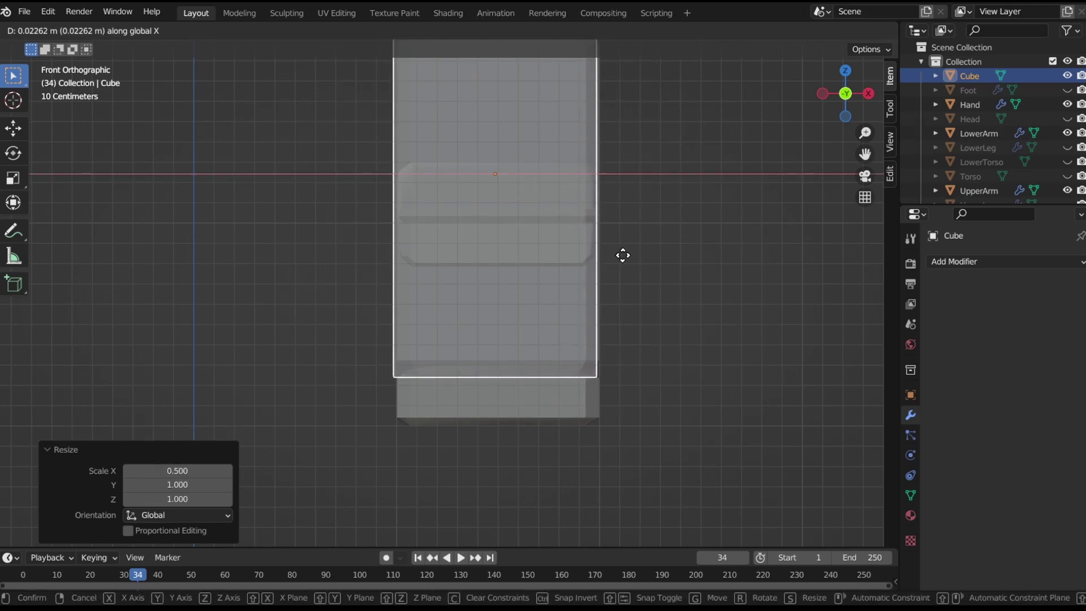
click(625, 257)
key(s)
key(x)
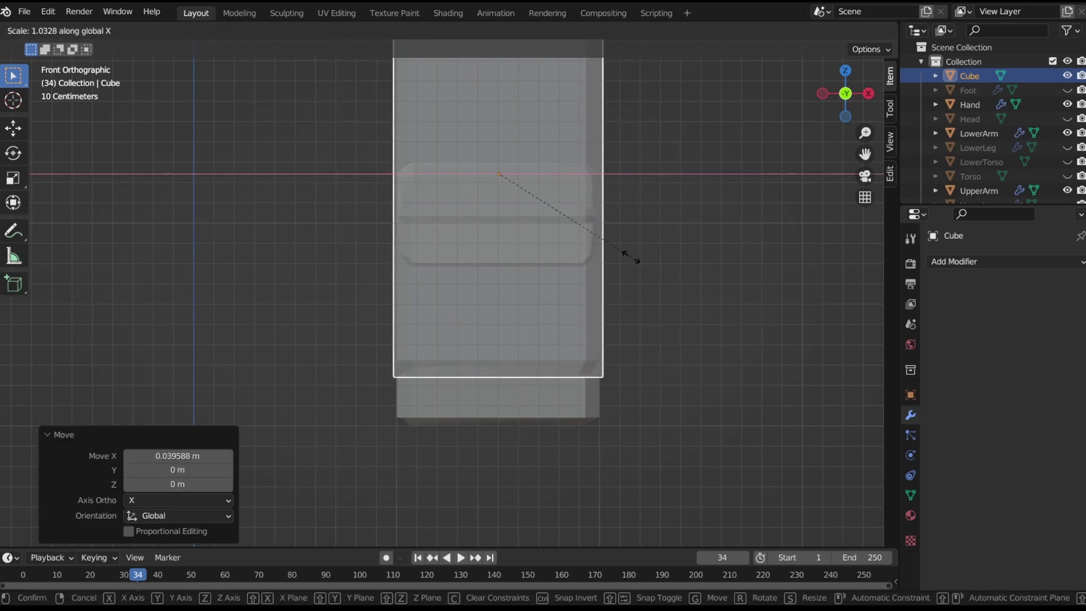
click(634, 254)
In Edit Mode, lower the cube's top vertices about 1.28 m along Z to just below the elbow seam.
key(Tab)
scroll(876, 134, down, 3)
click(816, 31)
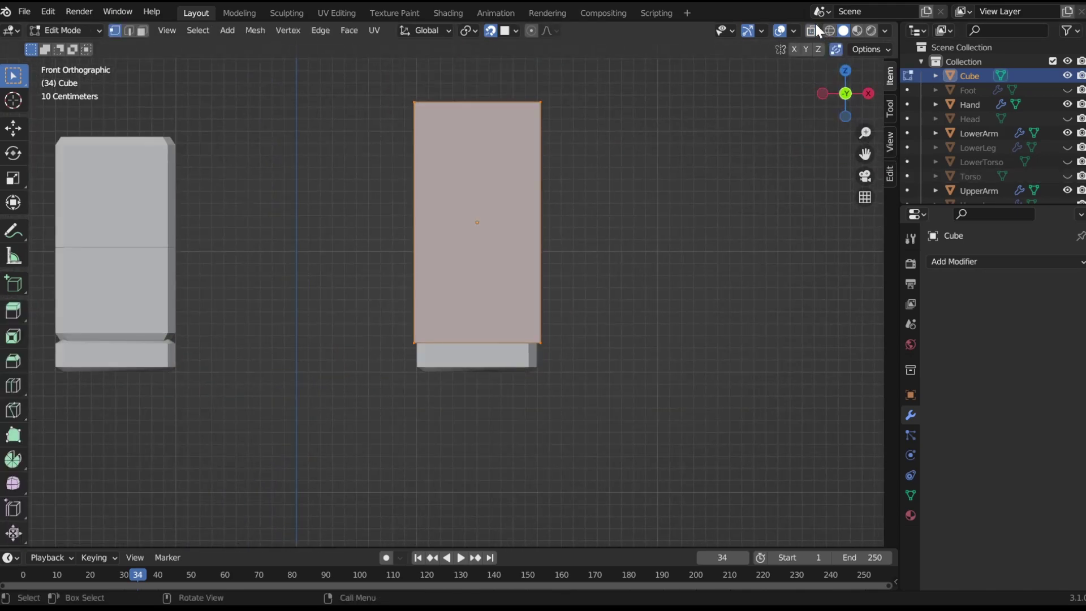
click(810, 31)
key(alt+a)
drag(414, 99, 552, 124)
key(g)
key(z)
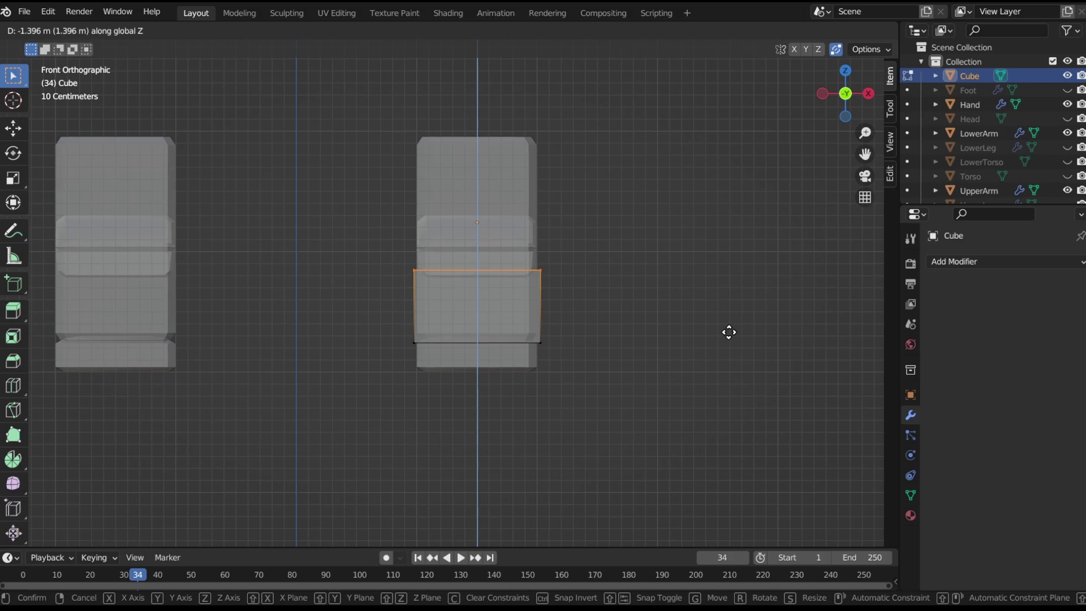
click(729, 322)
From the side view, move the cube's front vertices along Y to sit just outside the arm's front face.
click(868, 93)
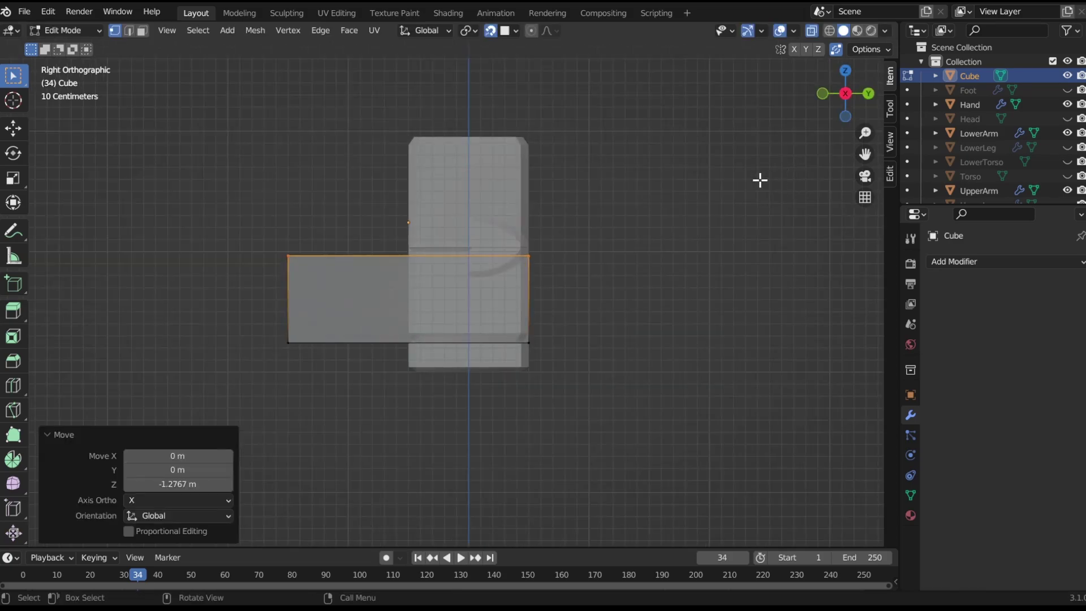
drag(260, 206, 380, 400)
key(g)
key(x)
key(y)
click(503, 384)
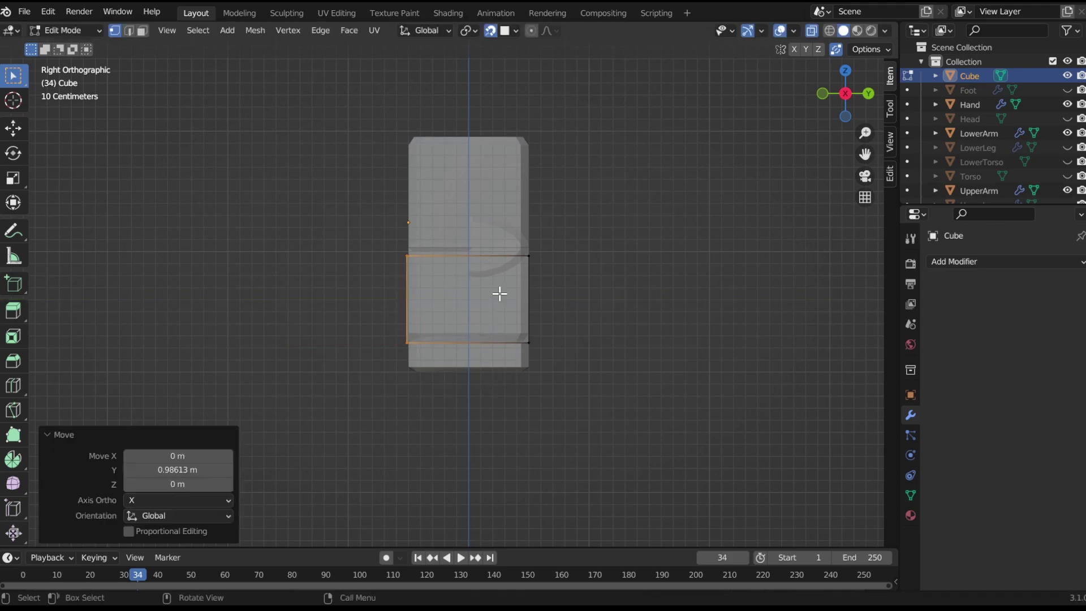
key(ctrl+z)
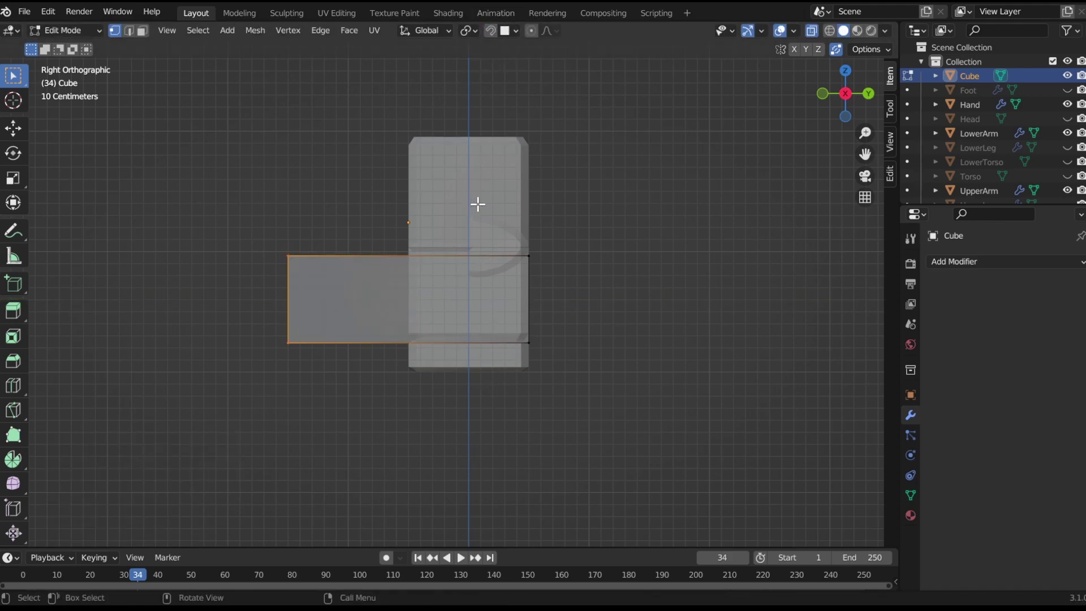
key(g)
key(y)
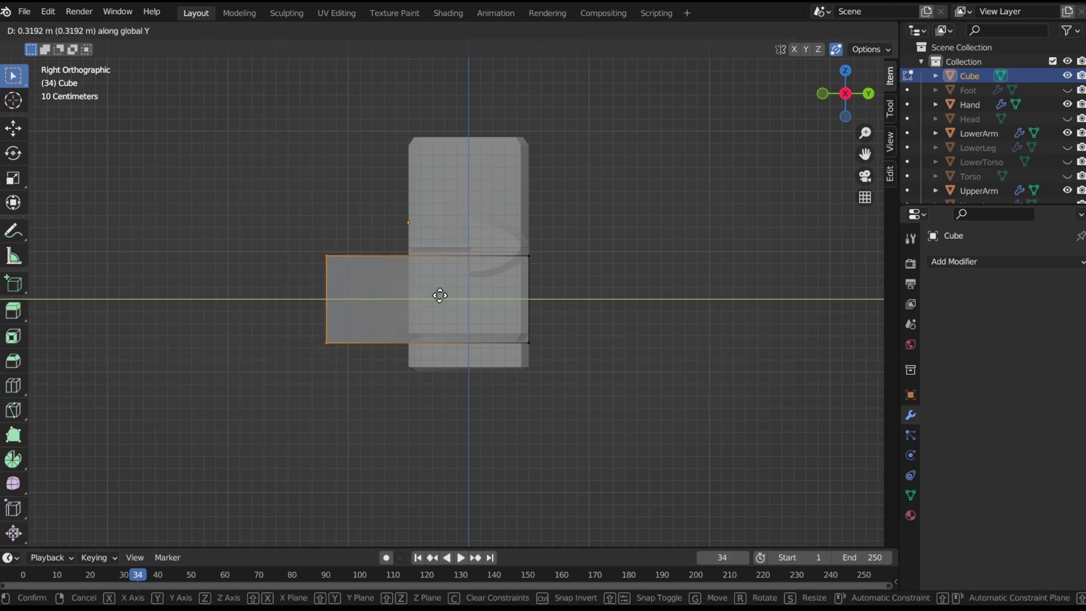
click(506, 288)
Move the block's rear vertices along Y to extend slightly past the back of the arm.
click(812, 31)
mouse_move(839, 84)
mouse_down()
mouse_move(887, 125)
mouse_move(776, 136)
mouse_move(800, 133)
mouse_move(836, 97)
mouse_up()
click(810, 30)
drag(510, 235, 577, 372)
key(g)
key(y)
click(580, 373)
click(680, 264)
In the front view, adjust the height of the block's bottom vertices along Z near the wrist.
click(812, 31)
drag(837, 87, 903, 93)
click(833, 92)
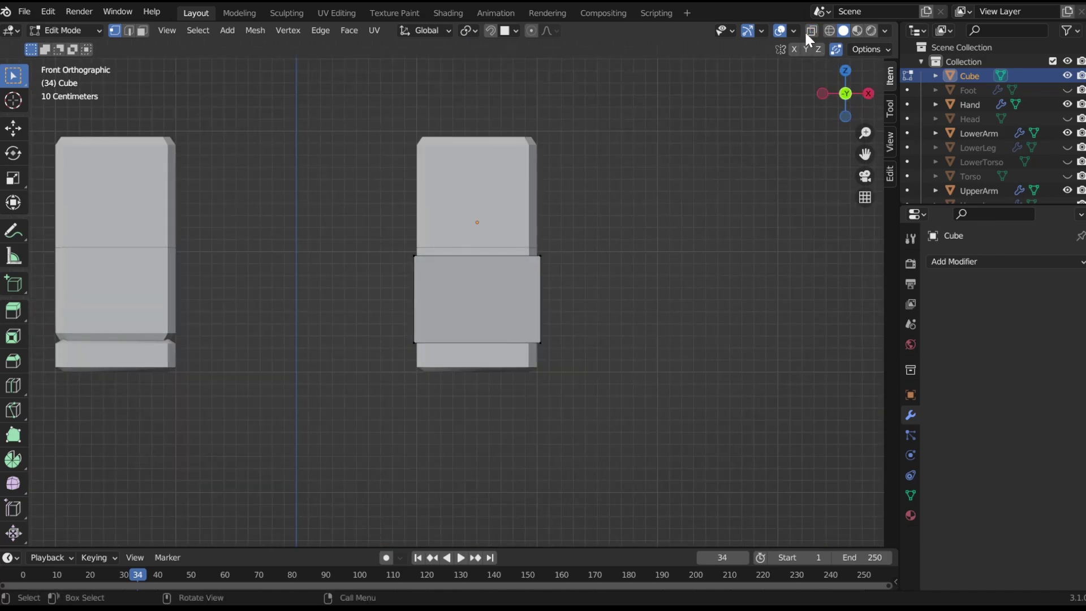
click(810, 29)
drag(352, 313, 555, 387)
scroll(851, 119, up, 5)
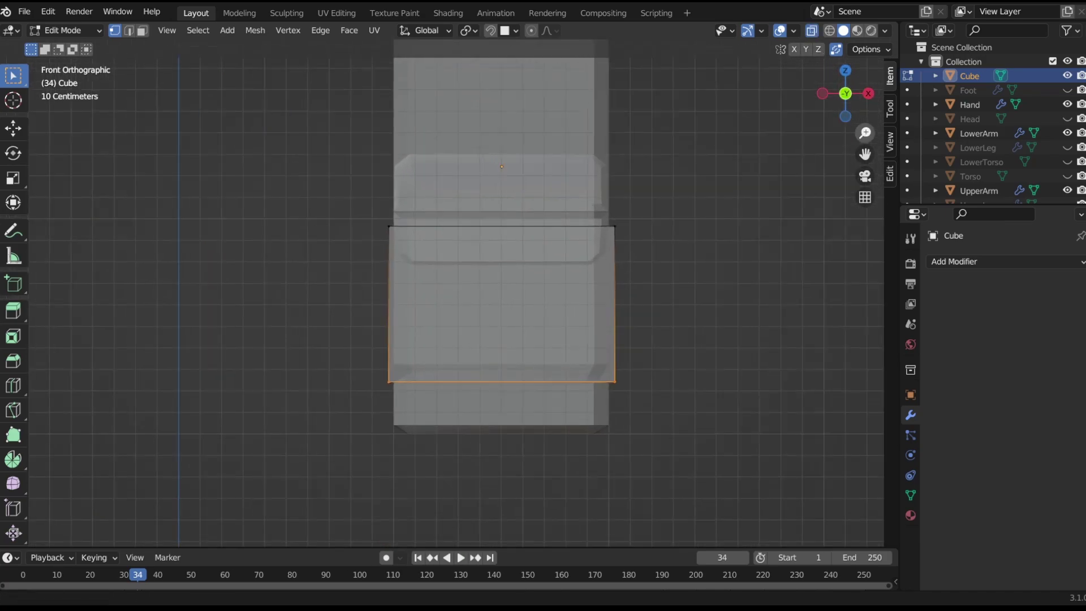
key(g)
key(z)
click(825, 152)
key(ctrl+b)
click(803, 167)
key(ctrl+z)
Bevel the bottom edges of the forearm block to form a sloped rim above the hand.
click(814, 28)
drag(834, 97, 778, 78)
key(ctrl+b)
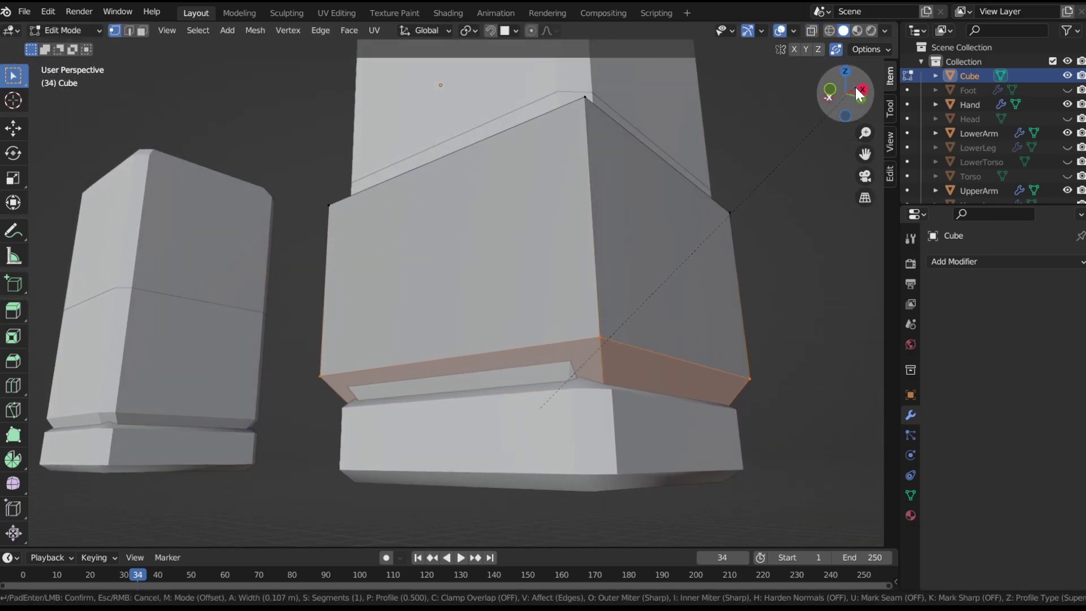
click(854, 98)
Clear the selection and select the forearm block's vertical corner edges in edge mode.
click(685, 212)
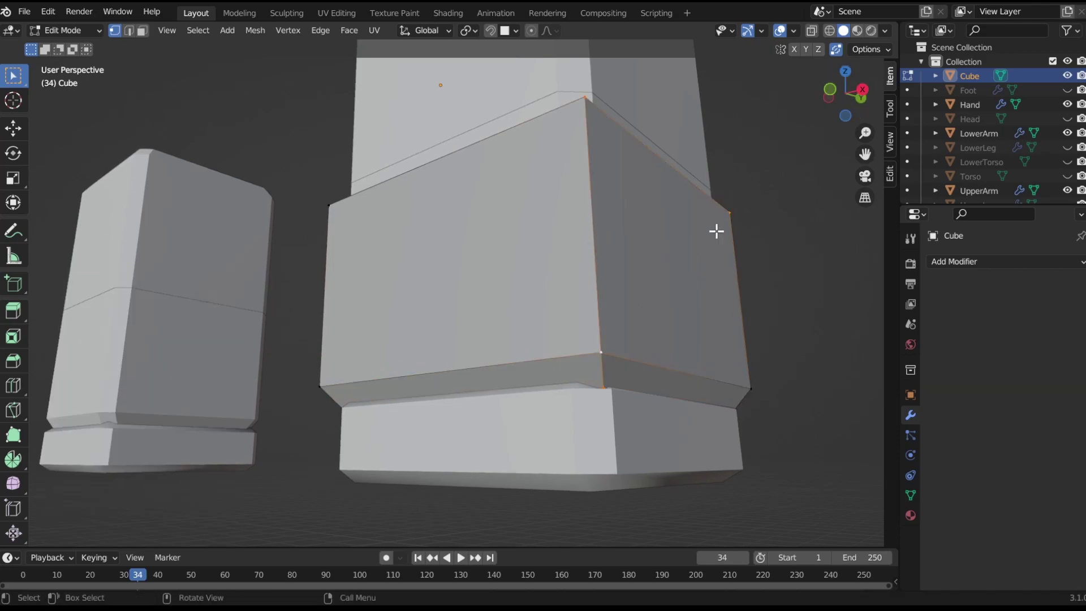
alt+shift+click(673, 290)
key(alt+a)
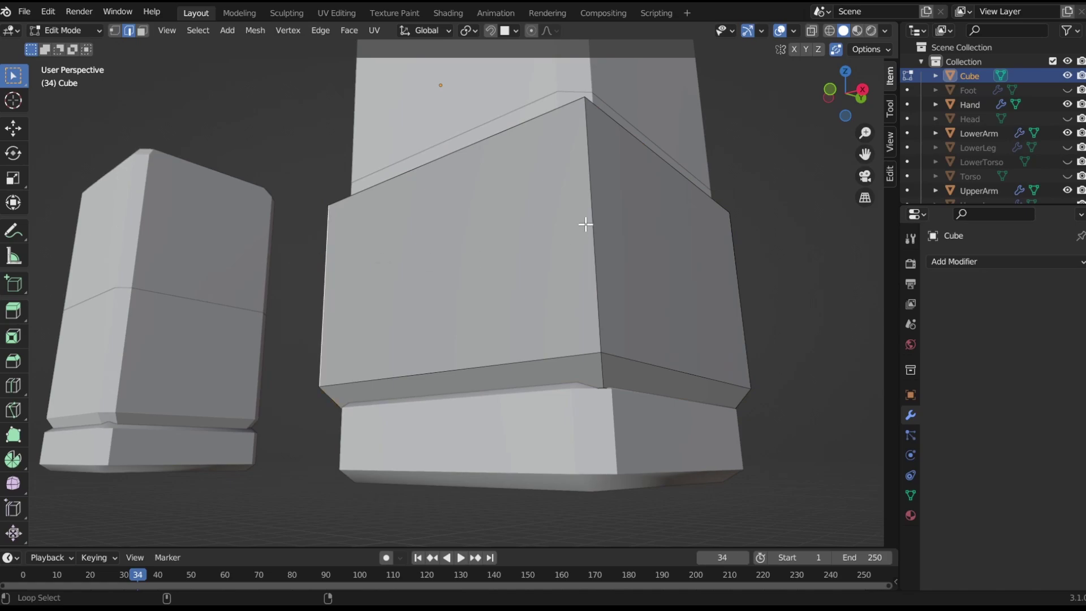
alt+middle_drag(735, 278, 626, 245)
drag(845, 93, 803, 131)
key(ctrl+b)
click(761, 120)
key(ctrl+z)
key(ctrl+b)
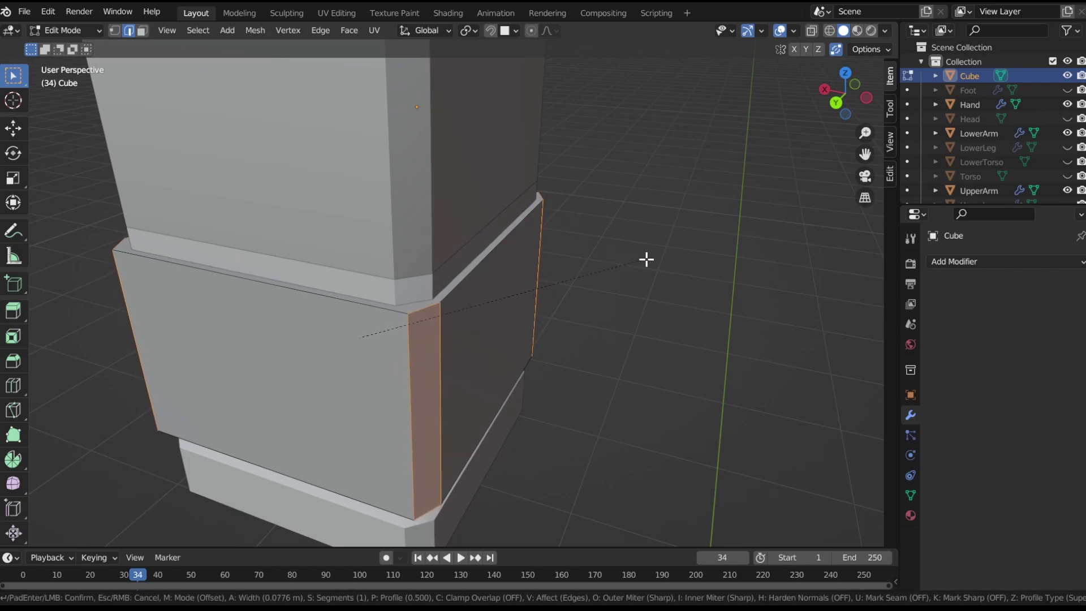
key(Escape)
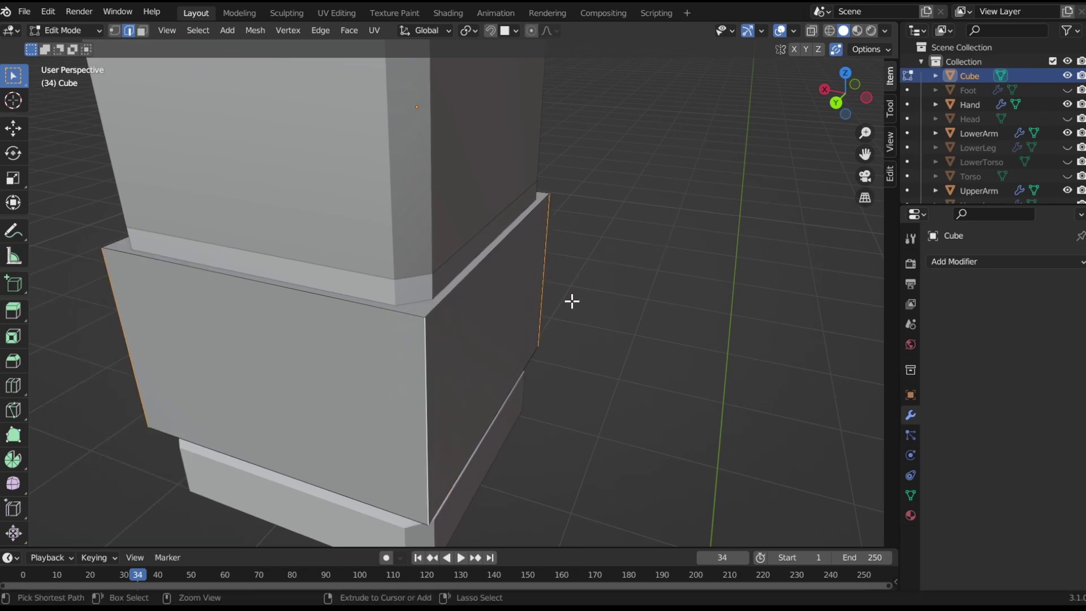
Apply the forearm block's scale in Object Mode and bevel its vertical corner edges.
key(Tab)
key(ctrl+a)
key(ctrl+a)
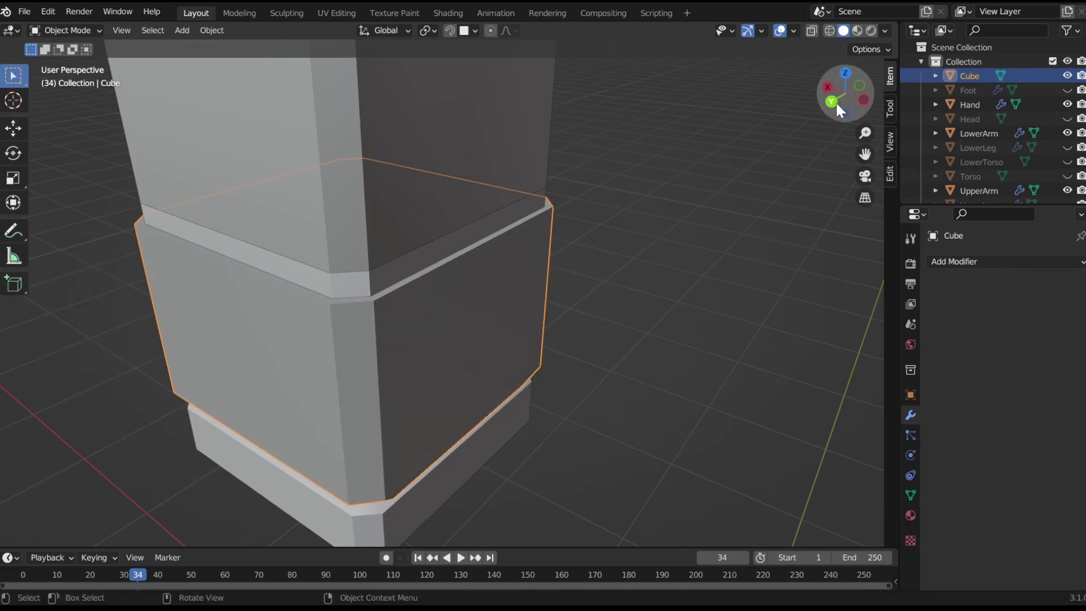
Delete the forearm block's top face and flare the open top edge loop by scaling it to about 1.06.
drag(836, 100, 594, 298)
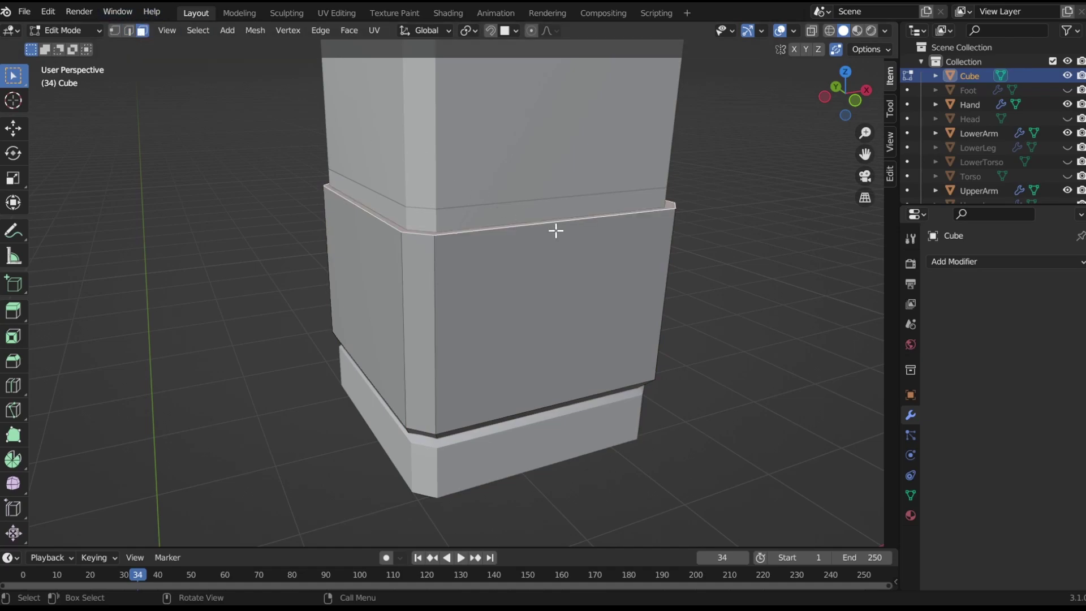
key(x)
click(629, 298)
click(129, 31)
click(855, 103)
key(s)
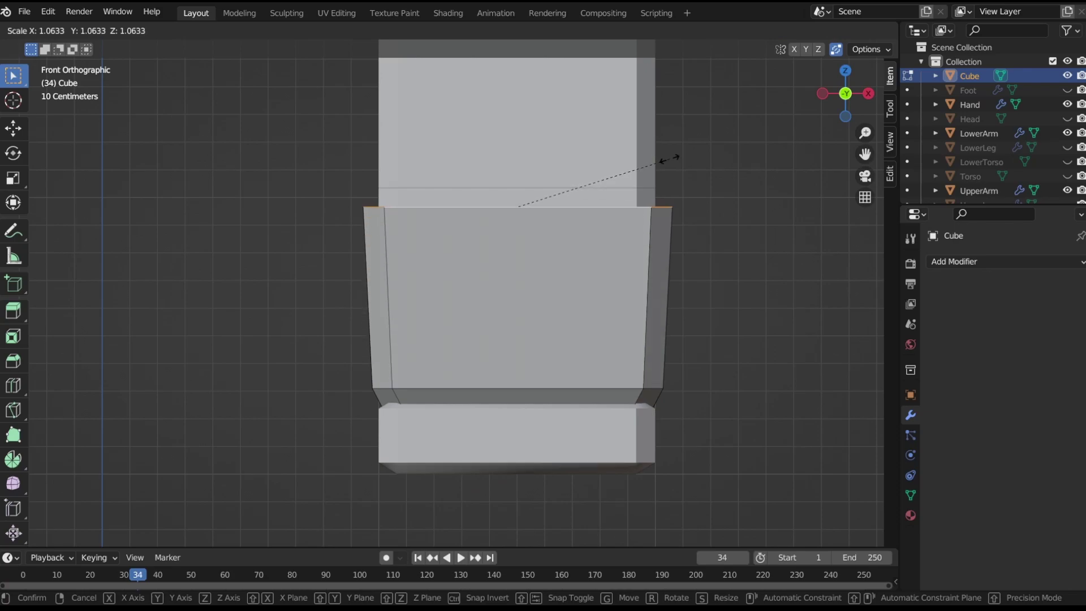
click(674, 160)
Add one loop cut around the forearm cuff near its lower rim, with a slide factor of 0.783.
key(ctrl+r)
click(375, 312)
click(375, 381)
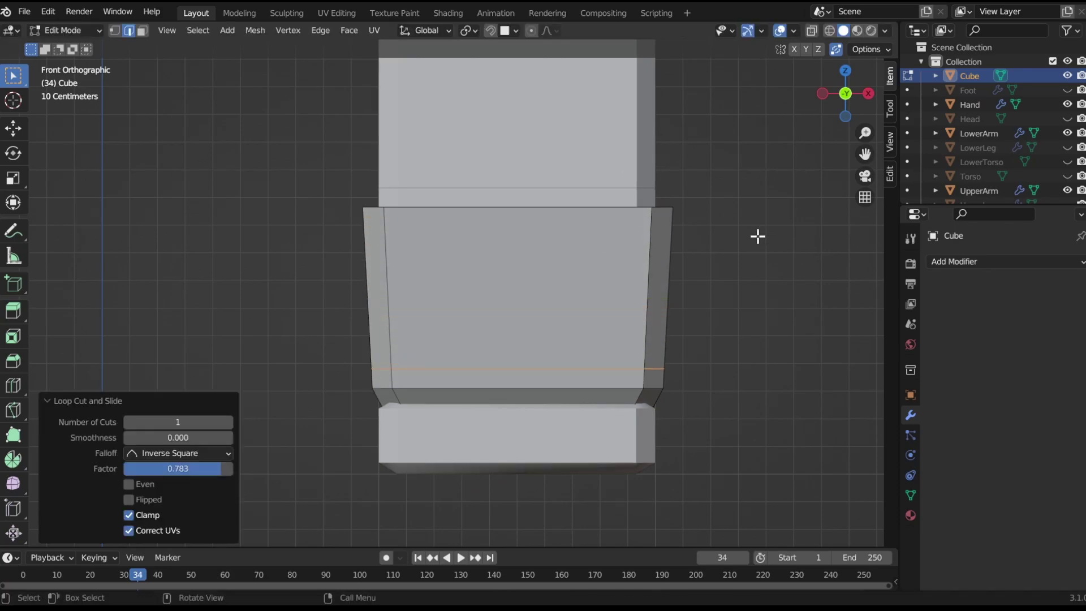
Scale the new edge loop near the cuff's lower rim outward, tilt it slightly and reposition it.
key(s)
click(730, 251)
key(r)
click(718, 246)
key(g)
click(721, 246)
Add a loop cut around the middle of the cuff, rotate it about 8.2° and scale it inward to about 0.94.
key(ctrl+r)
click(354, 274)
right_click(652, 247)
key(r)
click(766, 276)
key(s)
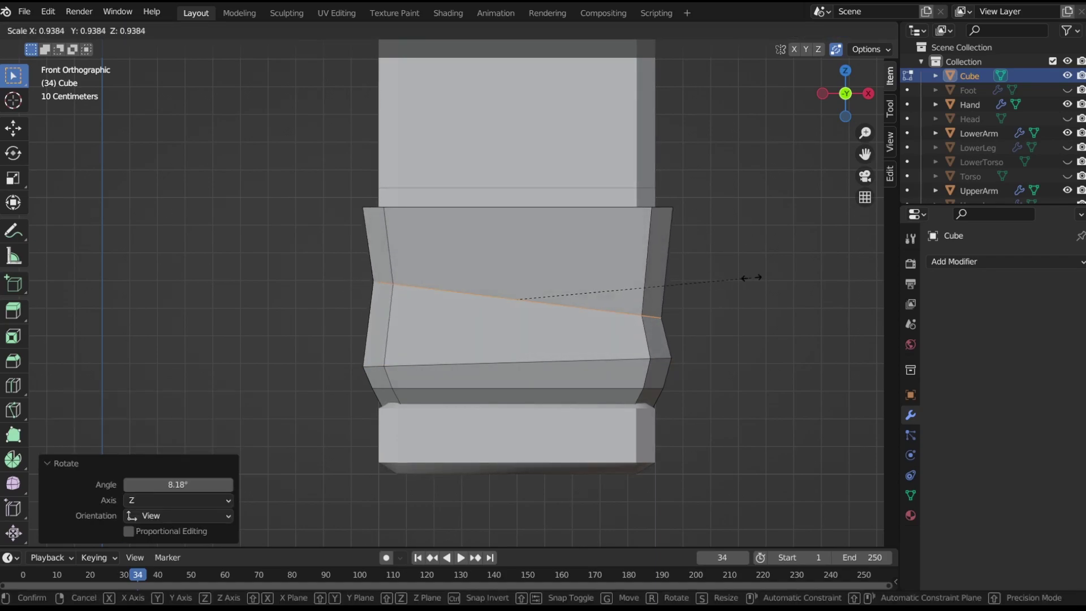
click(761, 278)
Add a centred loop cut in the cuff's upper half, tilt it opposite to the middle loop and scale it outward.
key(ctrl+r)
click(380, 249)
right_click(381, 249)
key(r)
click(763, 209)
key(s)
click(775, 197)
Widen the cuff's open top edge loop and adjust the width of the edge loop just below it by scaling.
key(alt+a)
alt+click(533, 211)
key(s)
click(764, 187)
key(alt+a)
alt+click(600, 243)
key(s)
click(723, 228)
Extrude the cuff's open top edge loop upward along Z, flare it outward and fine-tune its height.
key(alt+a)
key(e)
key(z)
click(757, 199)
key(s)
click(788, 200)
key(g)
key(z)
click(786, 195)
key(s)
click(781, 198)
Slide the edge loop at the base of the cuff's flared rim along its edges.
alt+click(611, 218)
key(g)
key(g)
click(736, 208)
key(alt+a)
Extrude the cuff's top rim loop upward about 0.025 m and scale it outward.
alt+click(587, 194)
key(e)
click(684, 186)
key(s)
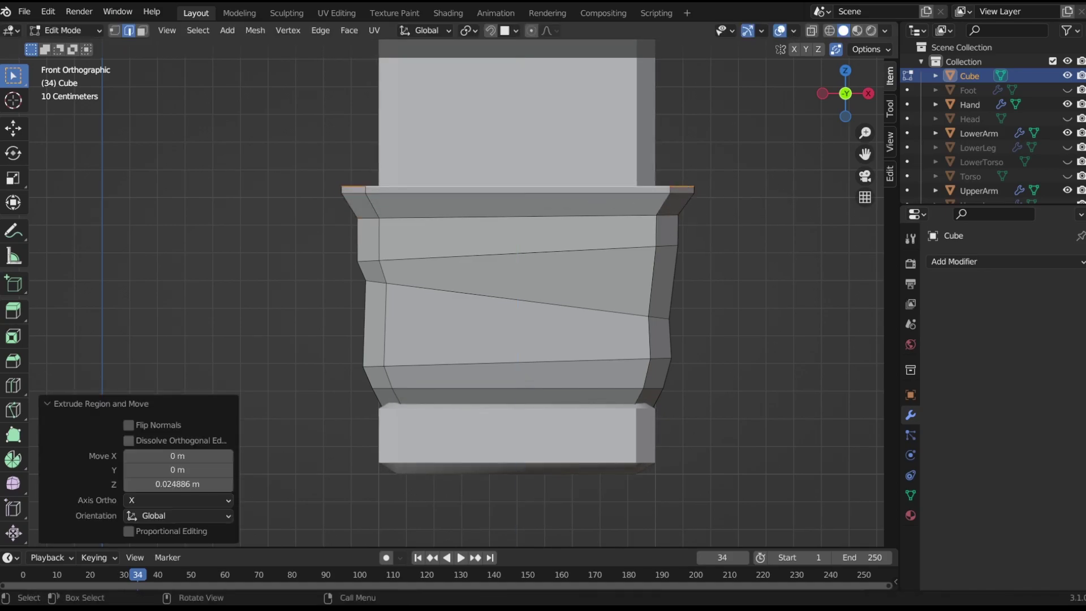
click(690, 184)
Slide the edge loop just below the cuff's top rim and rescale it to refine the flare.
alt+click(630, 199)
key(g)
key(g)
click(722, 218)
key(s)
click(718, 216)
key(alt+a)
Divide the cuff's front and side faces with three evenly spaced vertical loop cuts each.
key(ctrl+r)
click(557, 187)
right_click(558, 187)
key(alt+a)
middle_drag(558, 187, 617, 158)
scroll(641, 177, up, 2)
click(642, 175)
right_click(719, 231)
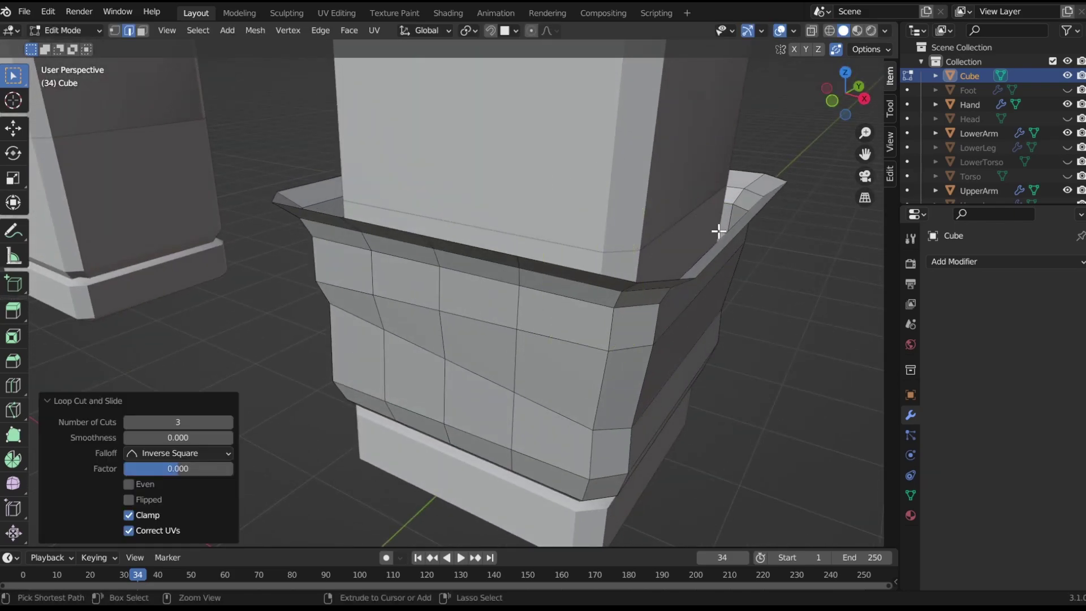
Lower the rim's middle vertices through X-ray about 0.039 m along Z with smooth proportional editing, and save the file.
click(833, 101)
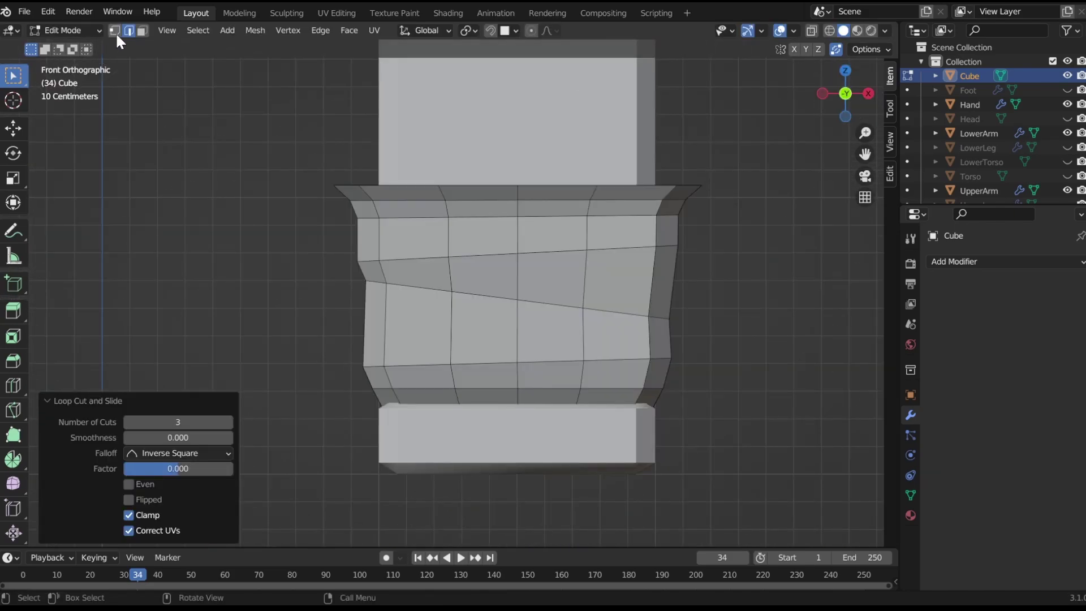
click(812, 32)
drag(507, 163, 526, 208)
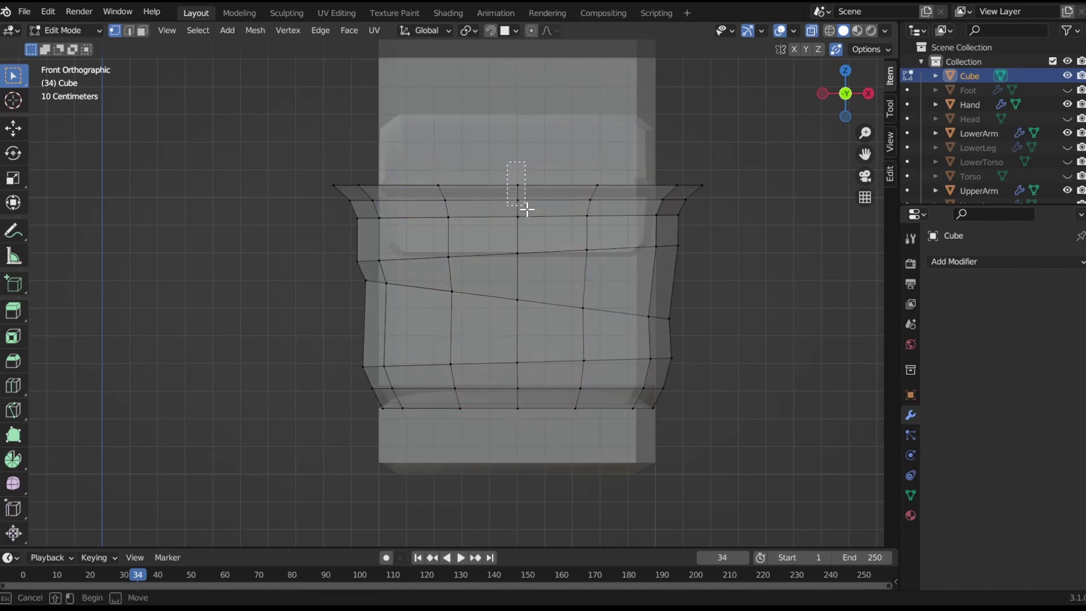
key(g)
key(z)
scroll(672, 154, down, 5)
click(669, 163)
key(ctrl+s)
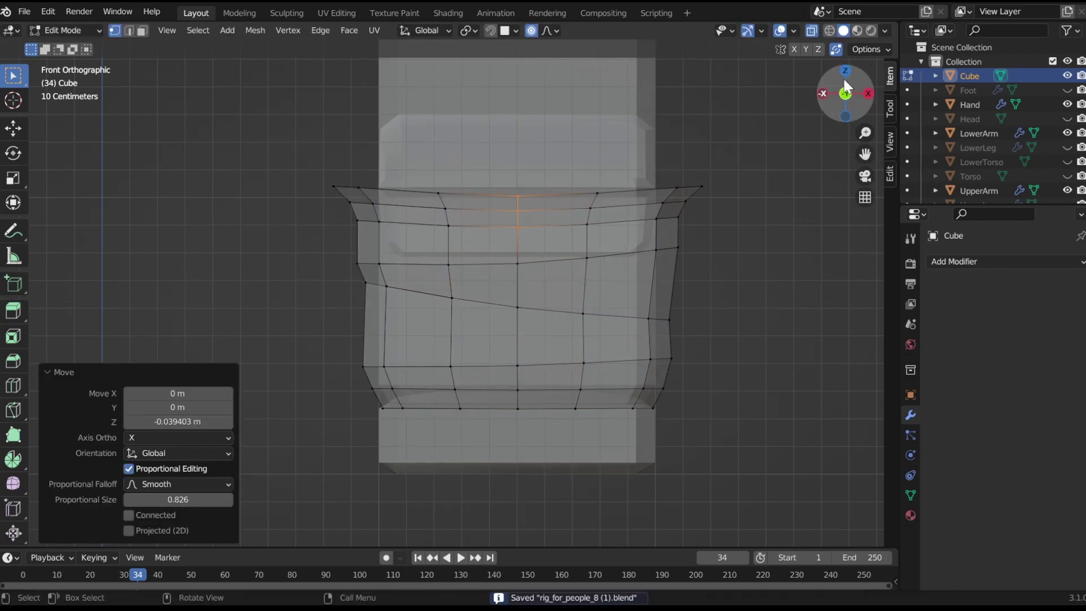
Turn off X-ray and apply smooth shading to the cuff in Object Mode.
click(813, 31)
drag(843, 94, 791, 99)
key(Tab)
right_click(804, 171)
click(804, 173)
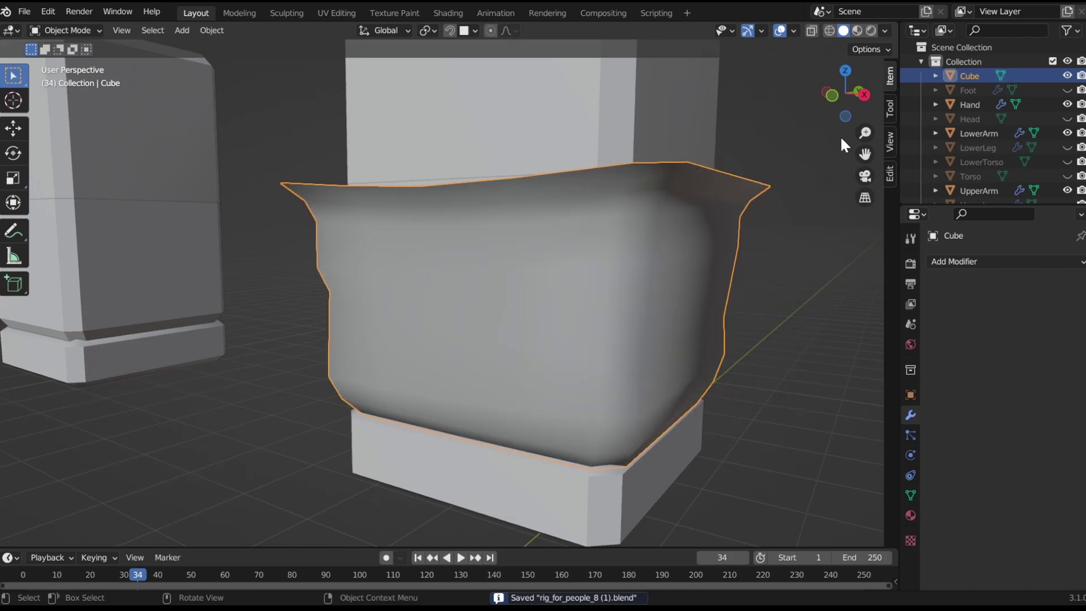
Add a Solidify modifier to the cuff and save the file.
drag(865, 132, 865, 169)
click(823, 139)
mouse_move(843, 101)
mouse_down()
mouse_move(883, 113)
mouse_move(859, 116)
mouse_up()
click(599, 272)
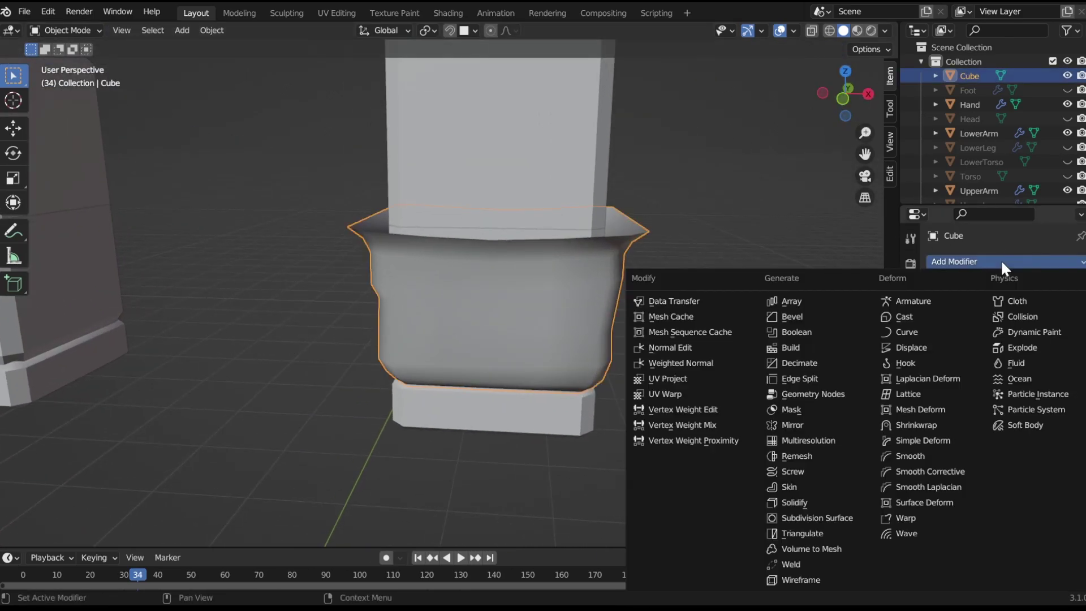
click(801, 500)
drag(836, 83, 847, 104)
key(ctrl+s)
mouse_move(1028, 324)
mouse_down()
mouse_move(1058, 323)
mouse_move(1020, 324)
mouse_move(1028, 325)
mouse_up()
key(ctrl+z)
click(734, 197)
drag(843, 95, 690, 60)
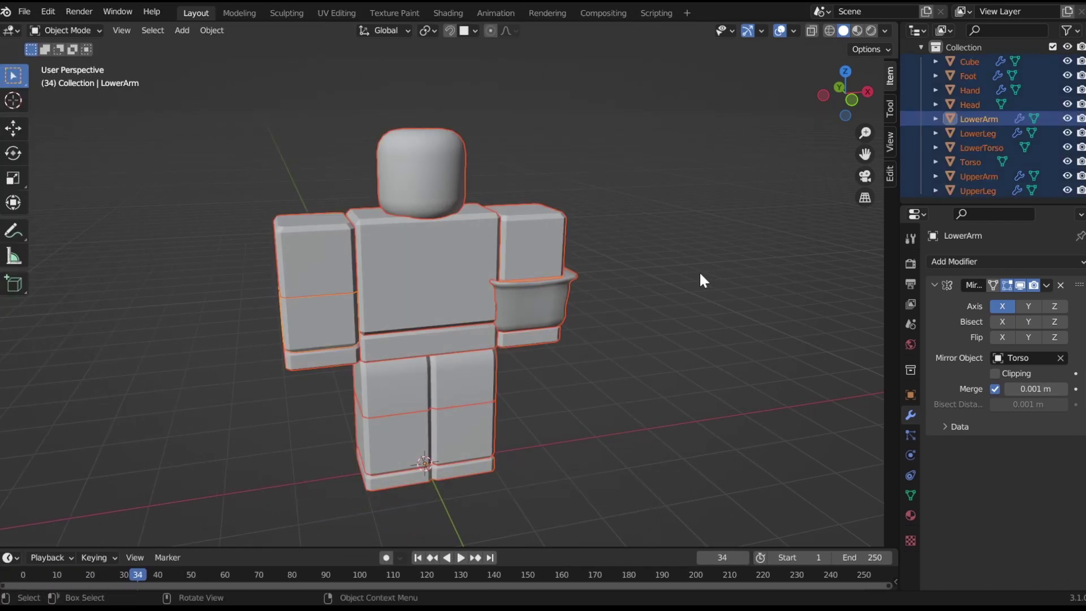
Select all the character's parts together with the cuff and export them as an FBX file.
click(701, 221)
drag(256, 102, 670, 518)
click(24, 11)
mouse_move(49, 223)
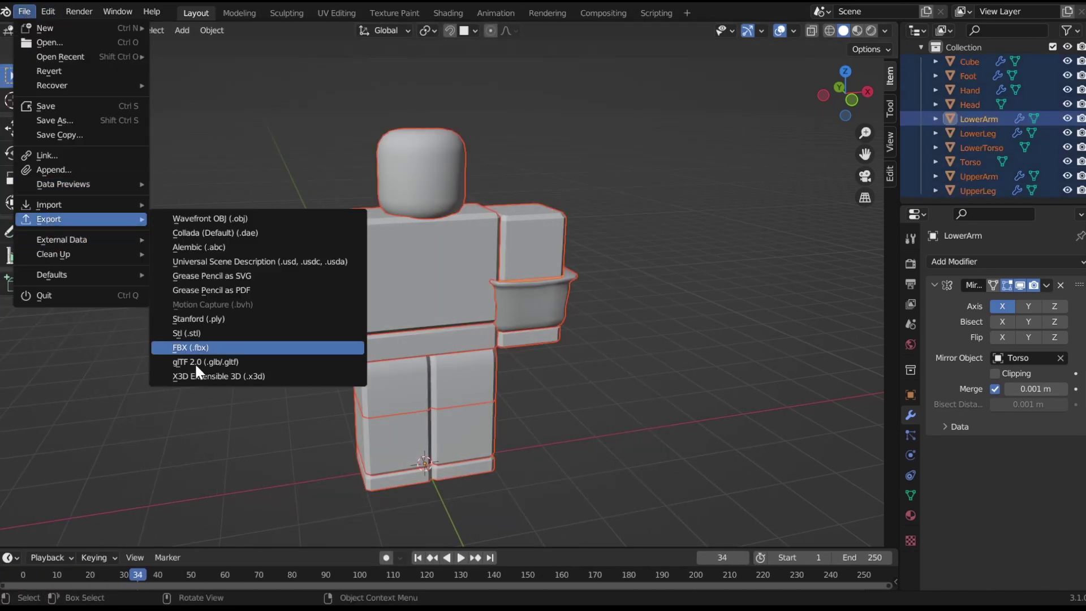
click(212, 347)
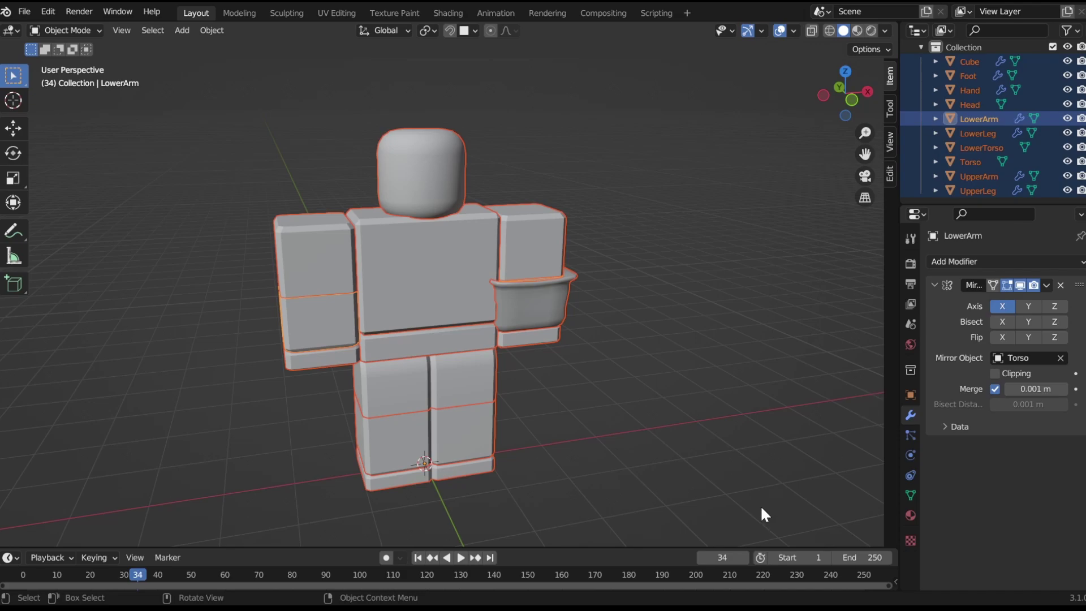
click(681, 421)
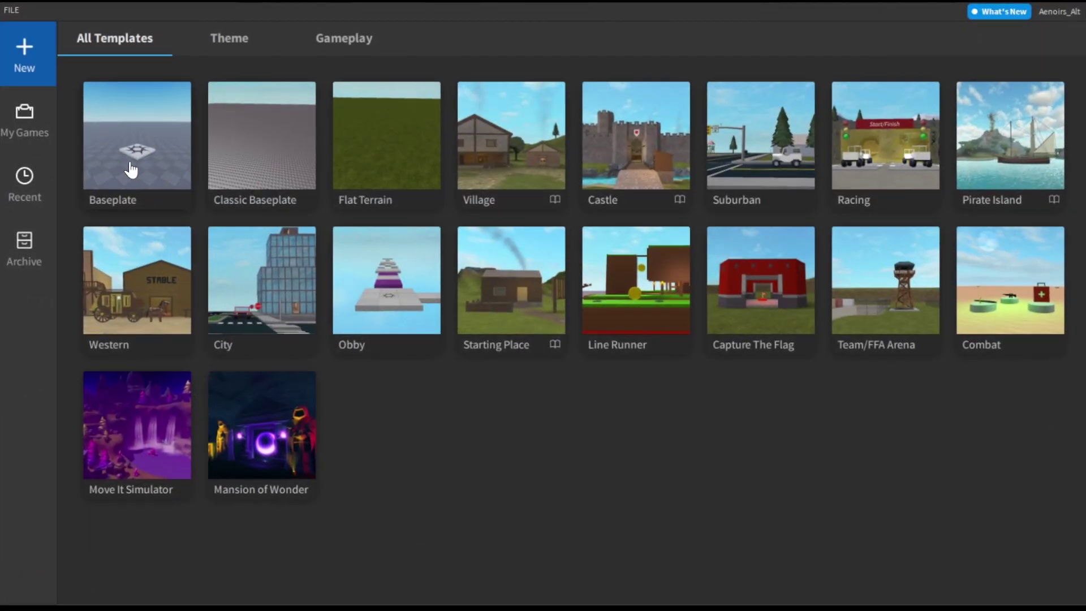
In Roblox Studio, create a new place from the Baseplate template and show the Asset Manager.
click(131, 170)
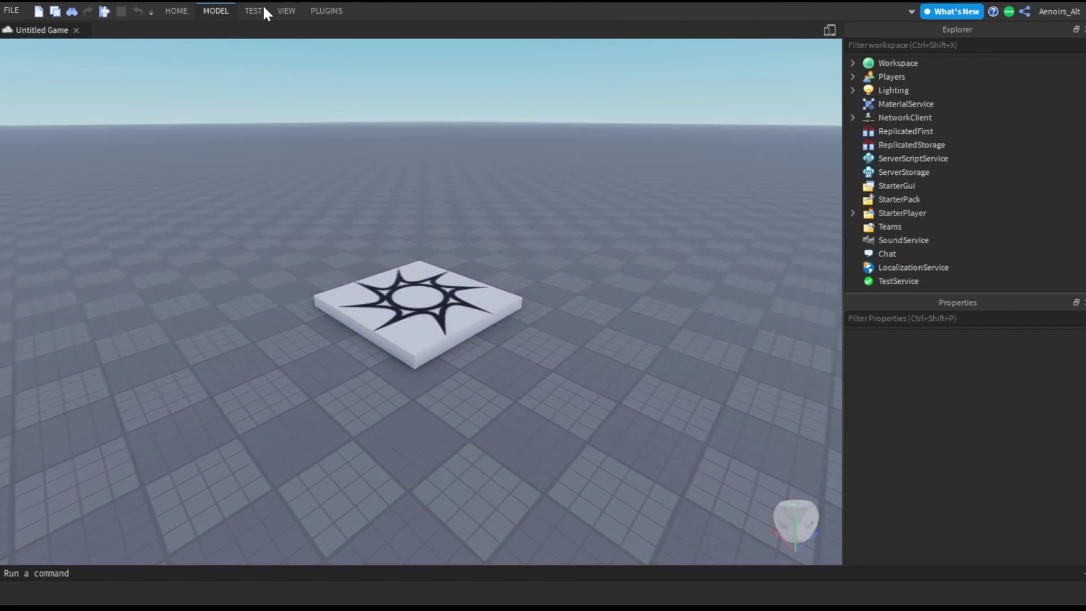
click(287, 11)
click(145, 29)
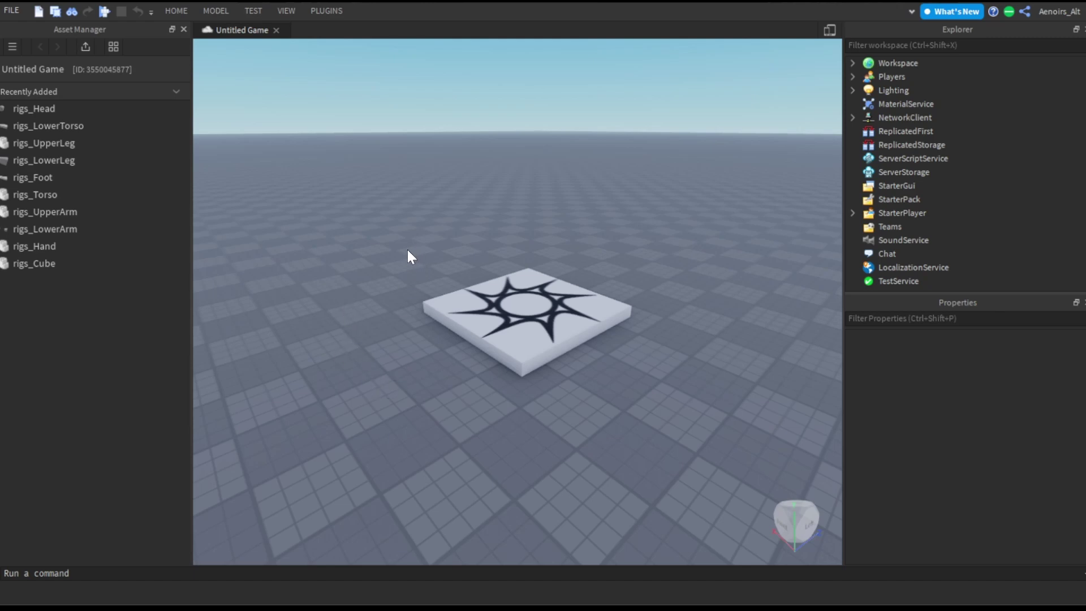
Insert all the imported meshes from rigs_Head to rigs_Cube into the workspace and delete the spawn location beneath them.
click(66, 107)
shift+click(49, 263)
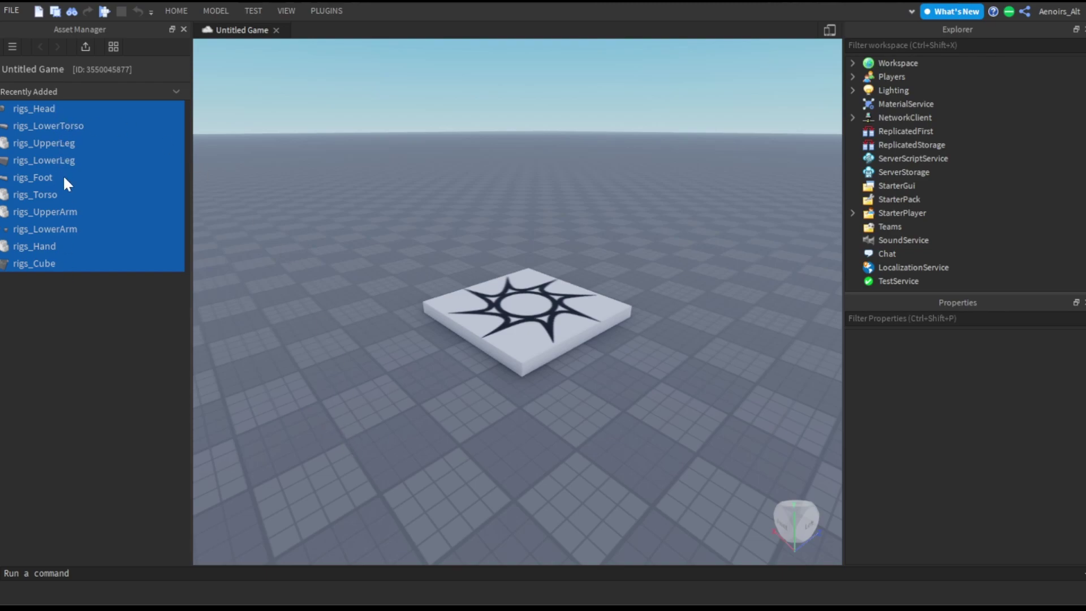
right_click(74, 193)
click(107, 309)
scroll(542, 171, down, 5)
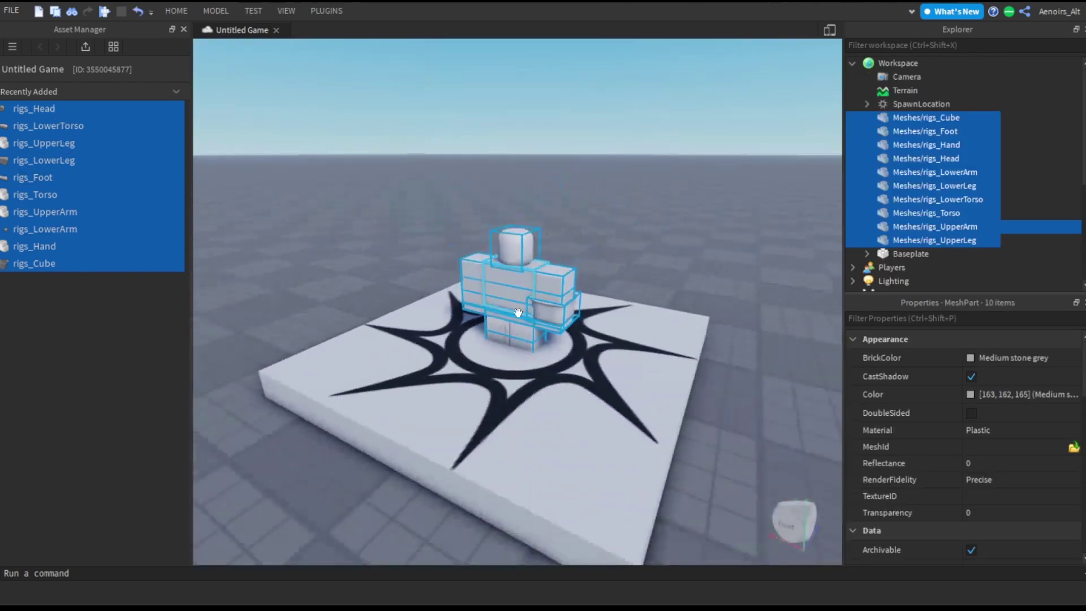
click(535, 389)
key(Delete)
Examine the assembled character and its forearm cuff up close and from several angles.
scroll(623, 324, up, 10)
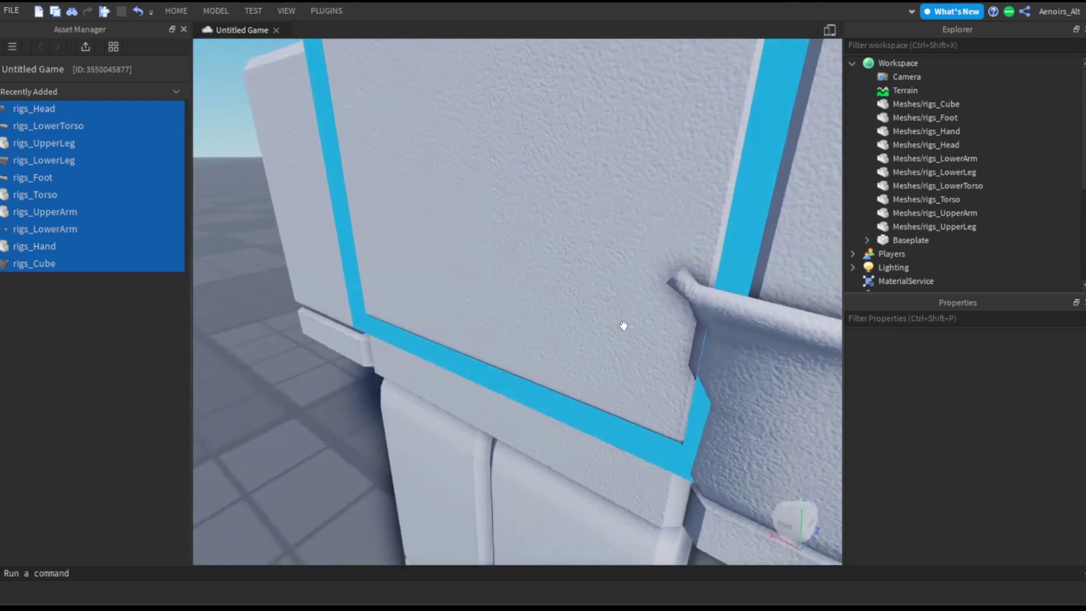
scroll(623, 325, down, 8)
right_drag(623, 325, 592, 332)
scroll(623, 324, up, 4)
scroll(610, 326, down, 4)
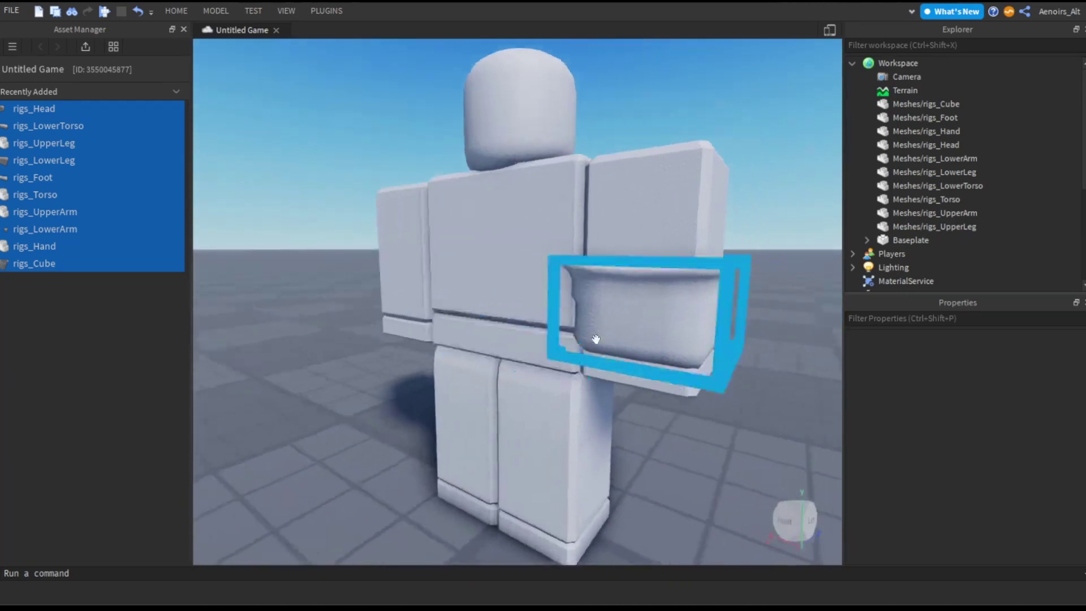
scroll(589, 334, up, 8)
scroll(592, 343, down, 8)
scroll(591, 332, up, 3)
Colour the rigs_Cube cuff mesh Cool yellow and set its material to Metal.
click(564, 291)
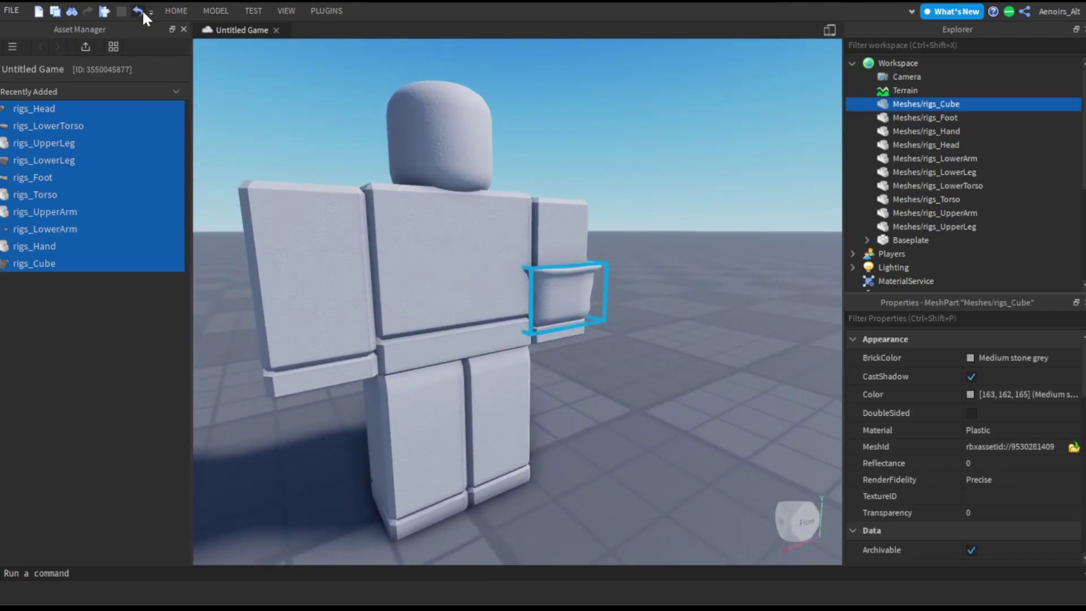
click(490, 286)
click(582, 205)
scroll(628, 206, up, 5)
right_drag(622, 206, 608, 206)
scroll(629, 205, down, 5)
scroll(629, 205, up, 4)
scroll(628, 205, up, 3)
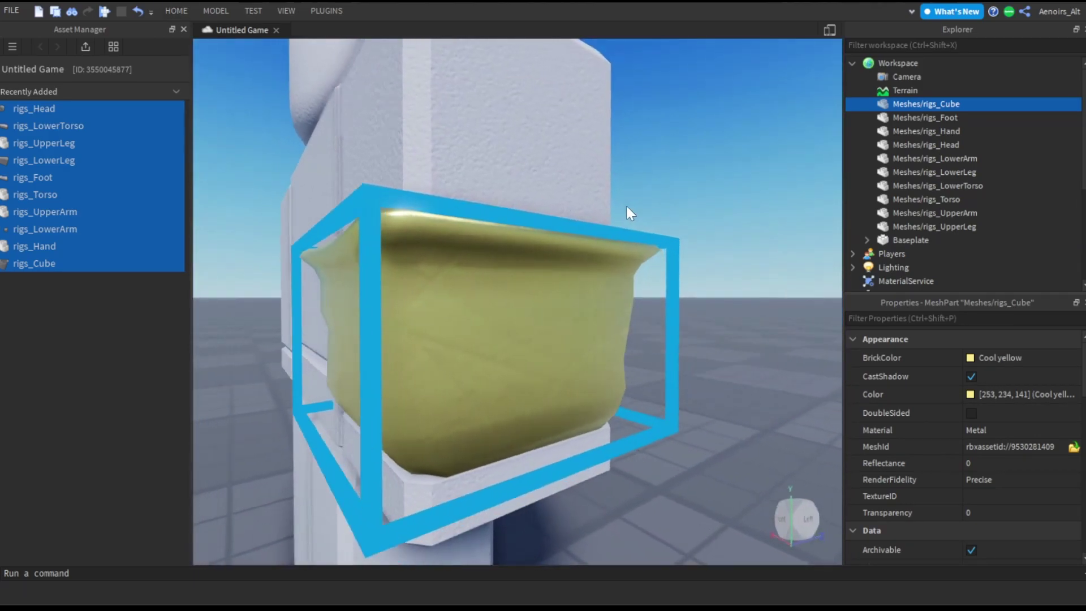
scroll(626, 207, down, 6)
click(589, 267)
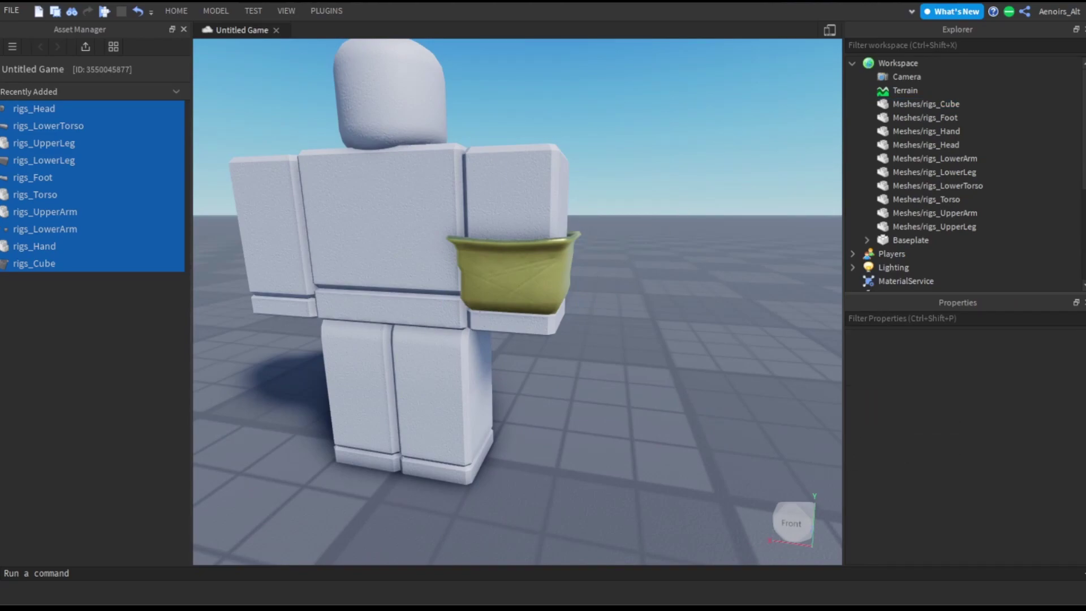